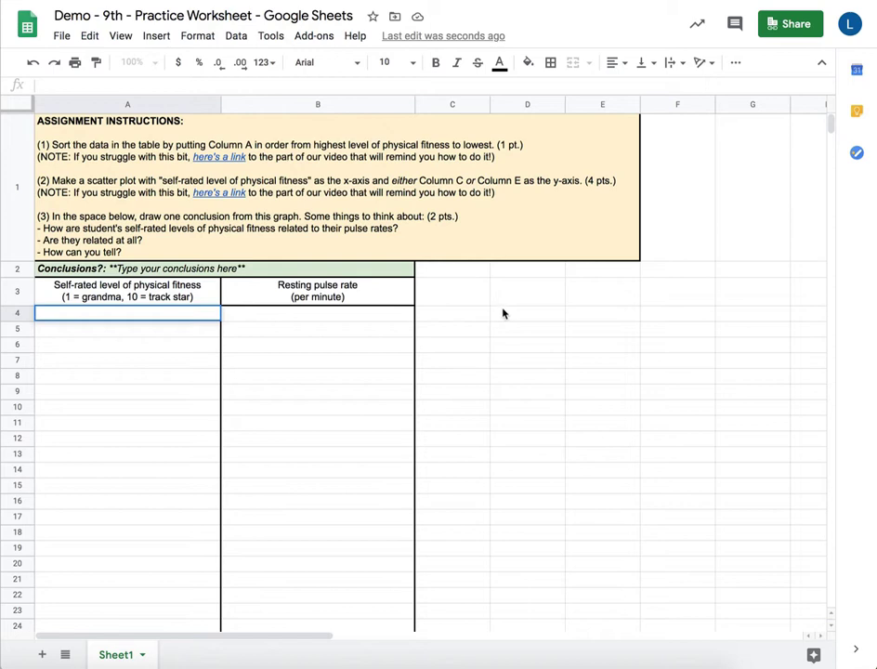
Step: Enter the first data pair in row 4: fitness level 3 and resting pulse rate 84
left_click(92, 291)
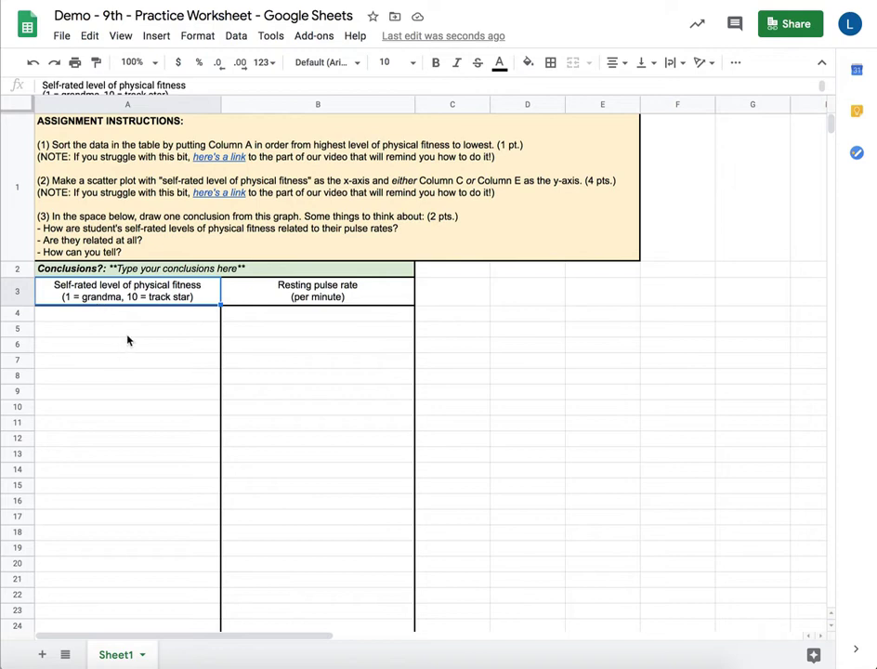
left_click(333, 296)
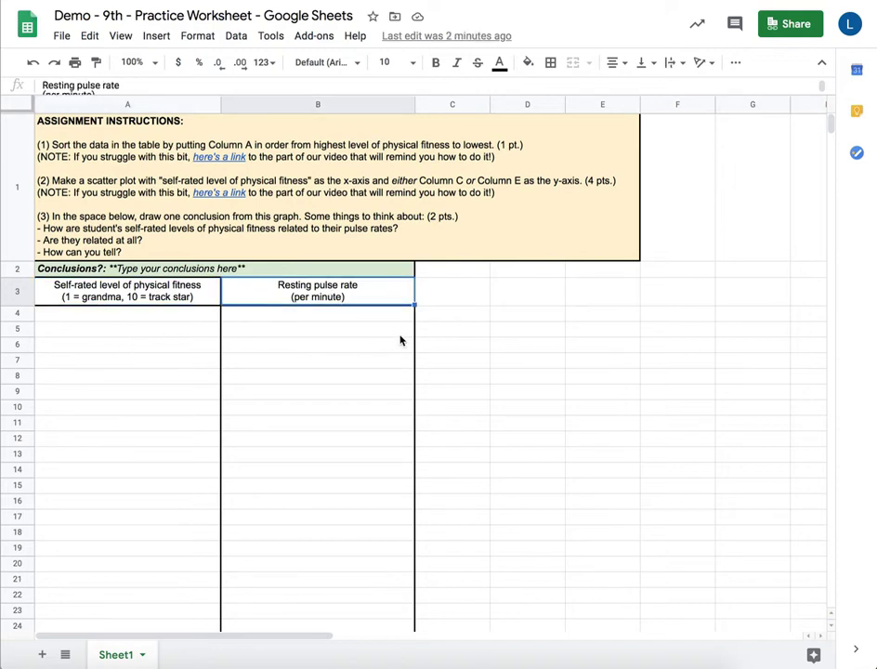
left_click(129, 319)
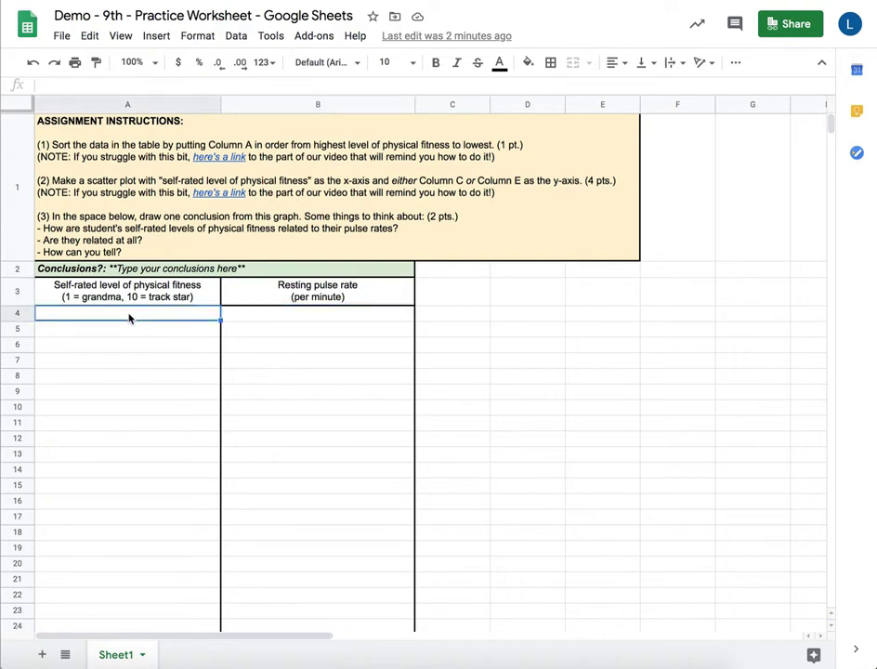
type("3")
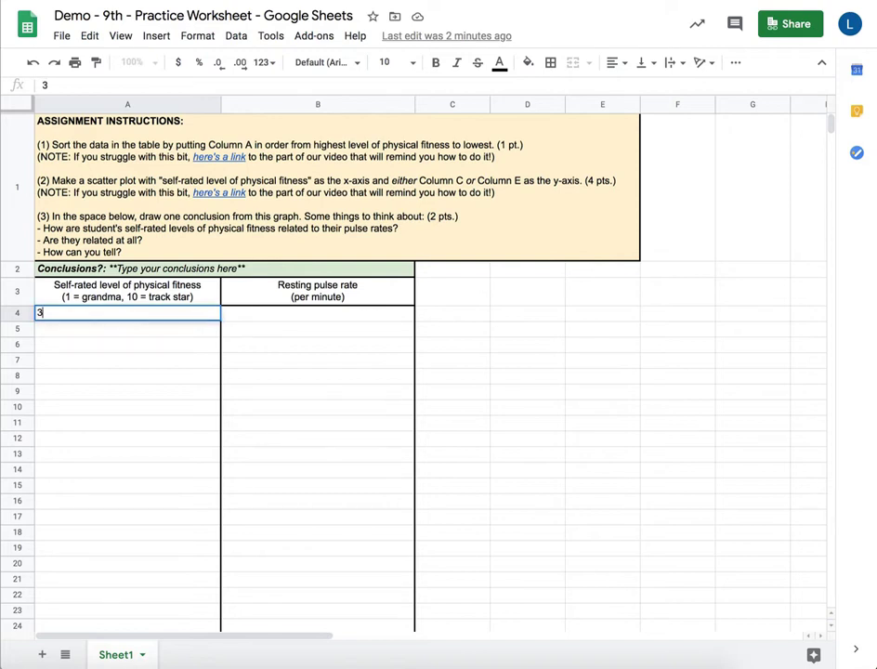
key("Return")
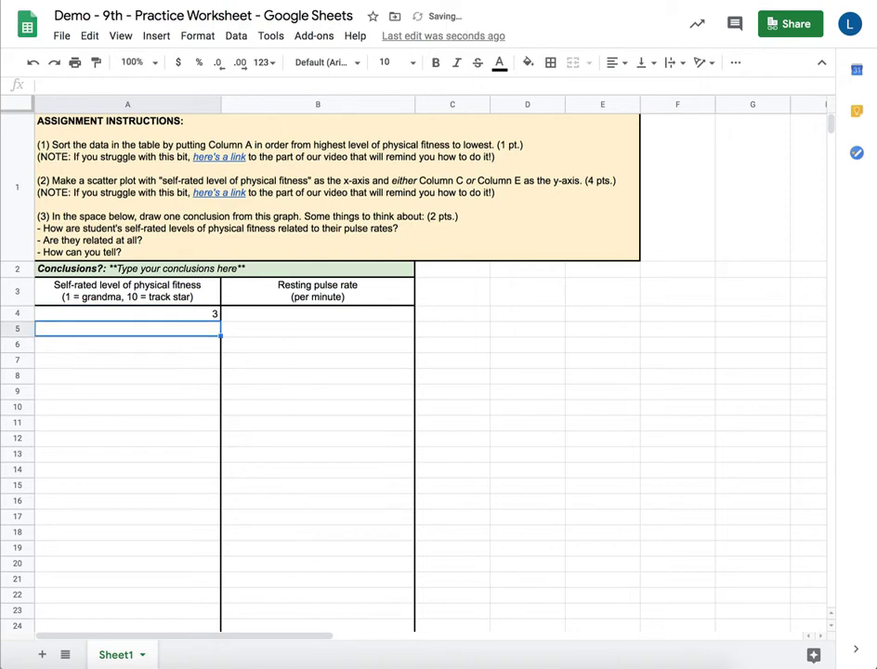
left_click(144, 317)
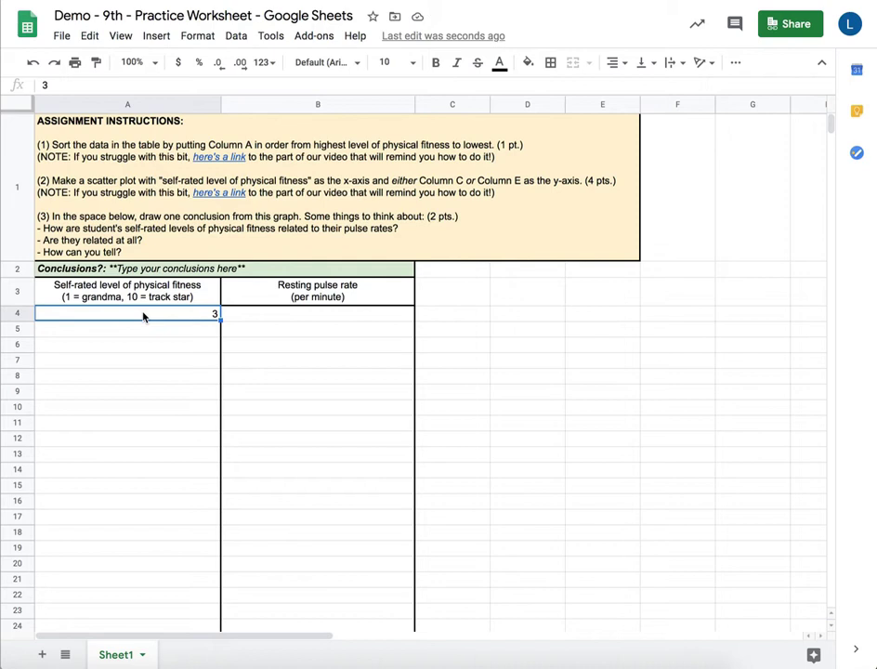
key("Tab")
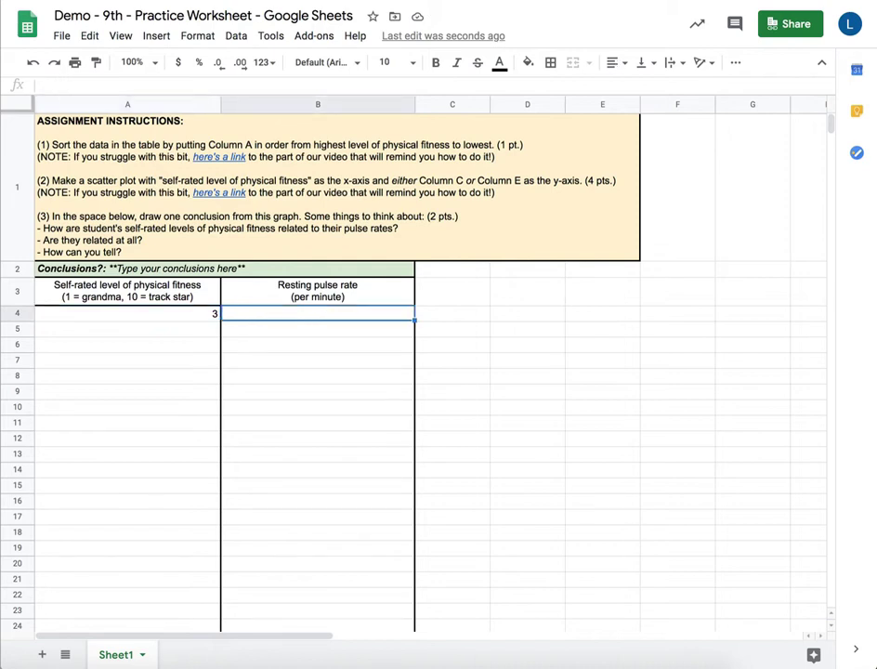
left_click(252, 365)
left_click(264, 317)
type("84")
key("Return")
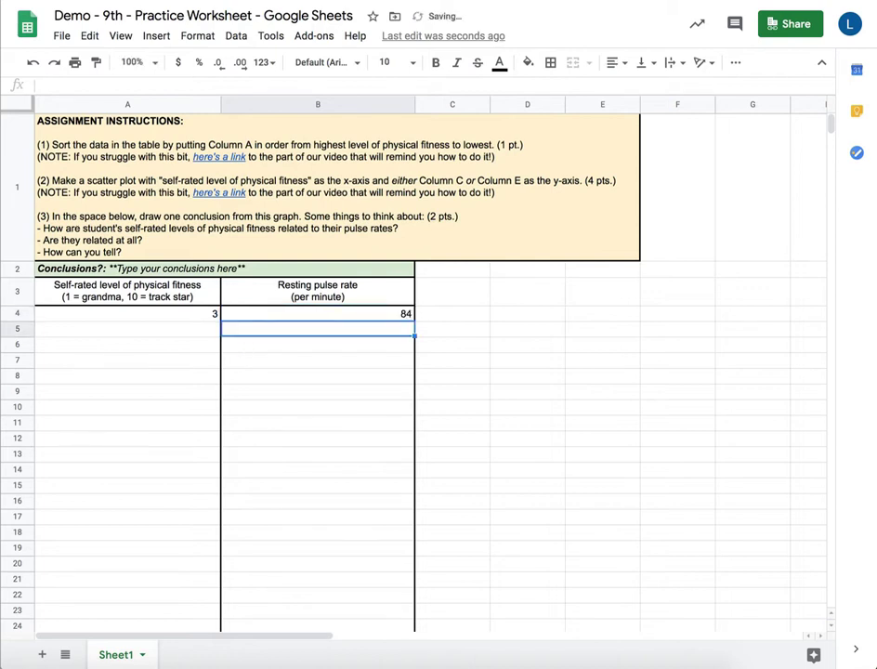
Step: Fill rows 5 and 6 with fitness level 6 and pulse rate 78, and fitness level 7 and pulse rate 72
left_click(175, 332)
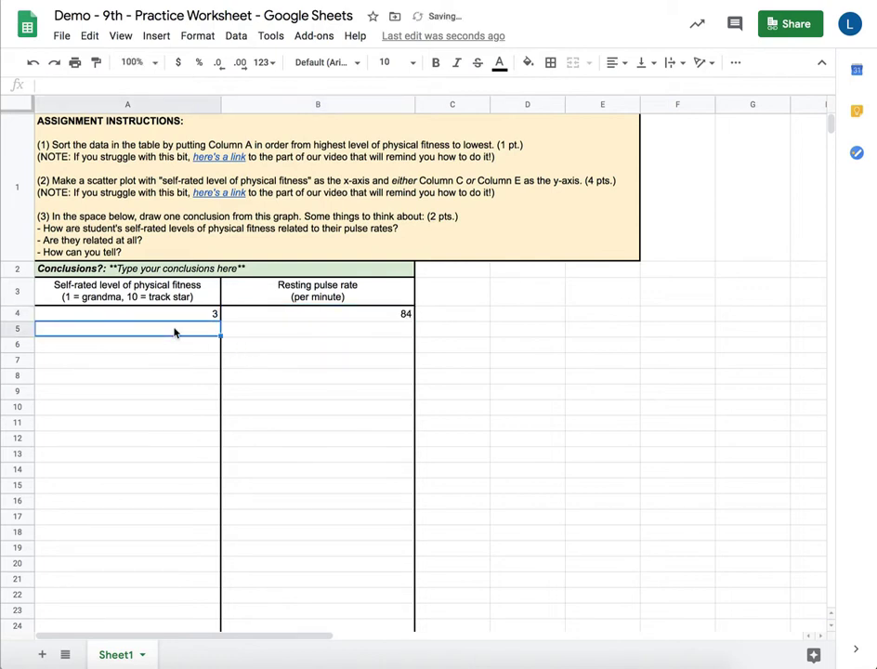
type("6")
left_click(277, 332)
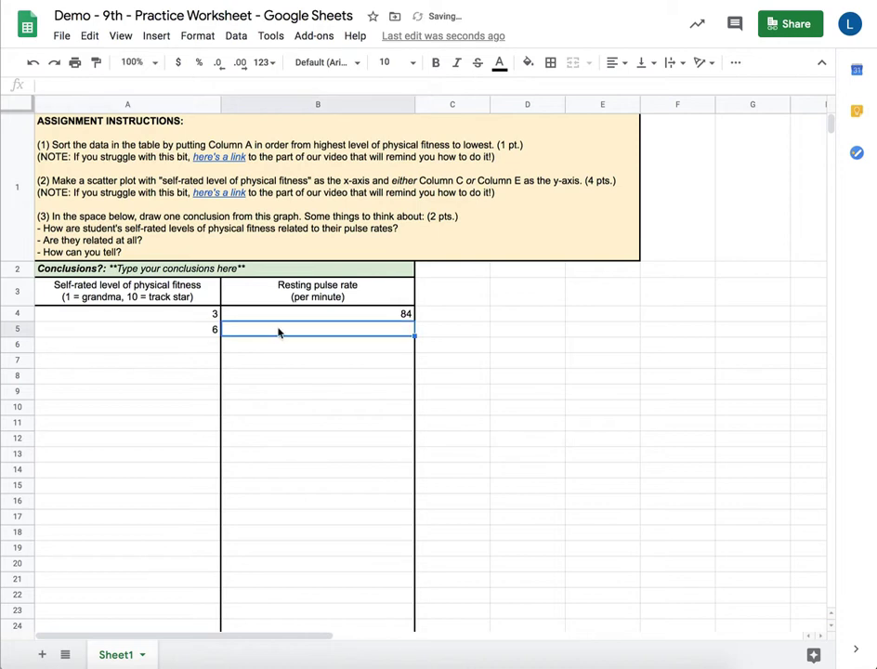
type("78")
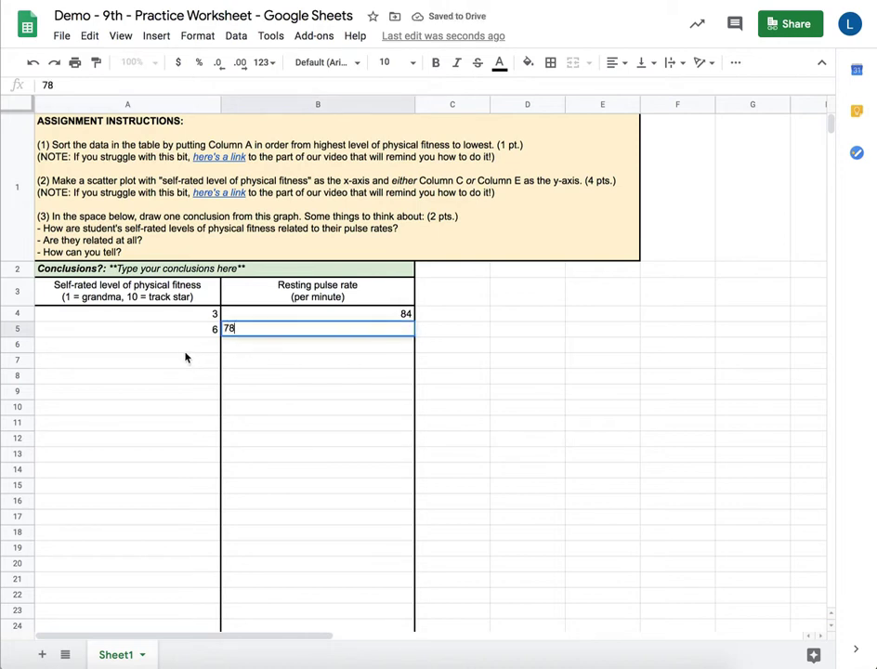
left_click(182, 348)
type("7")
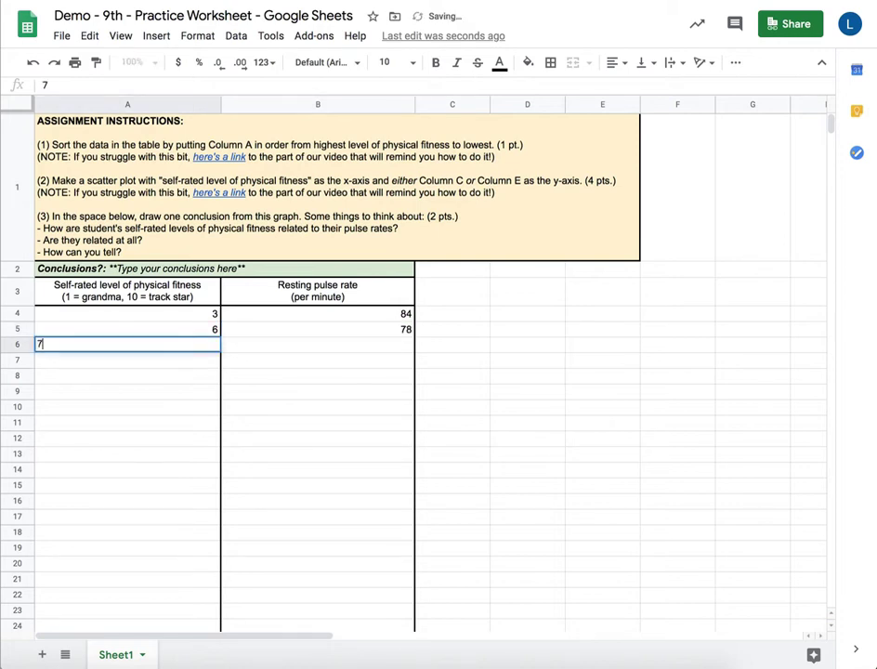
key("Tab")
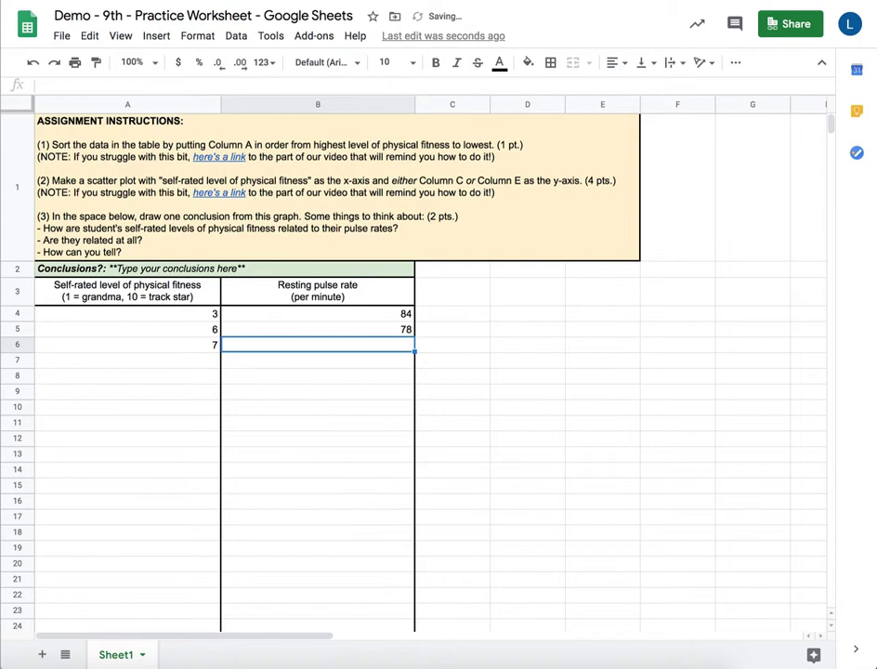
type("72")
key("Return")
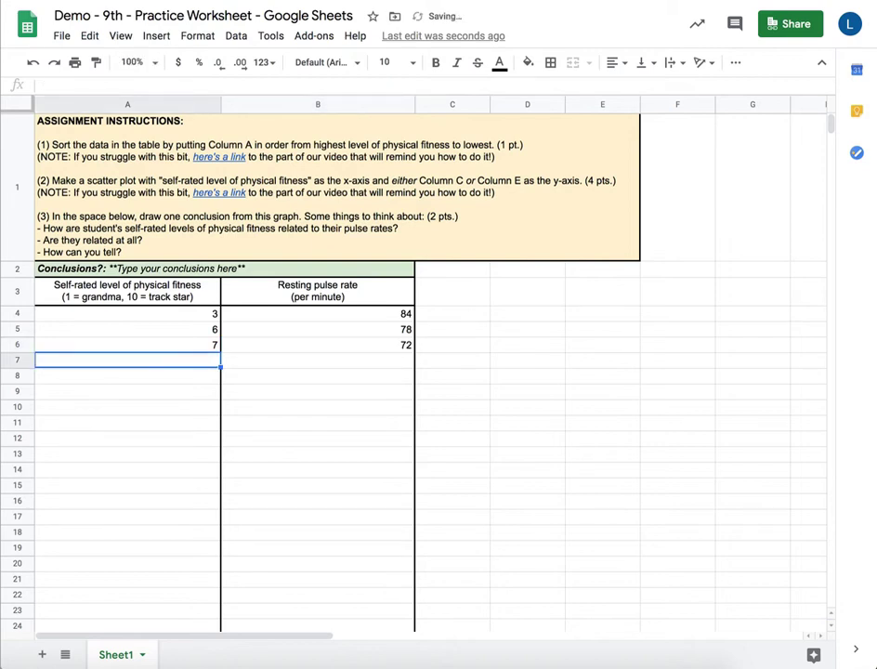
Step: Fill rows 7 and 8 with fitness level 9 and pulse rate 66, and fitness level 2 and pulse rate 90
type("9")
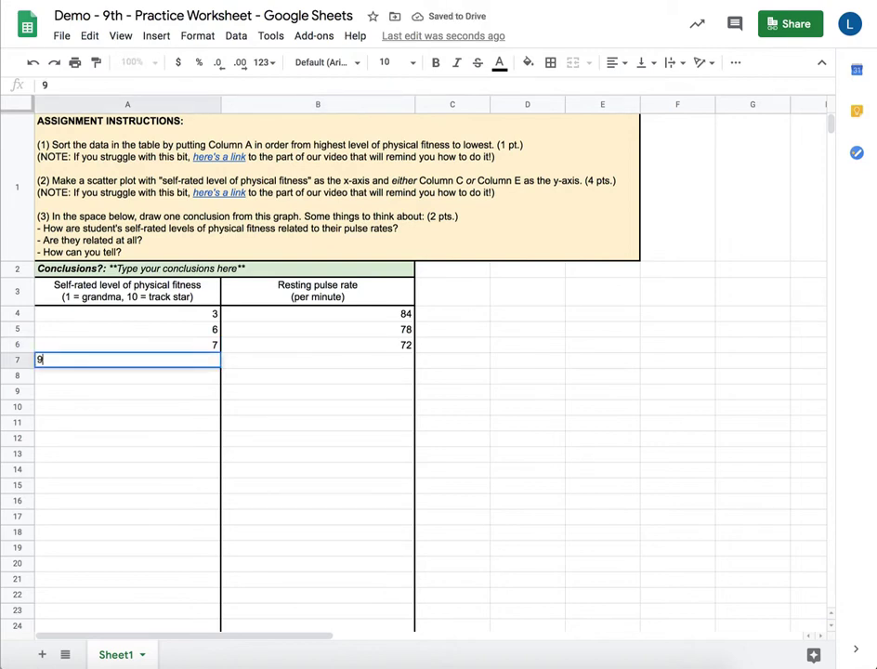
key("Tab")
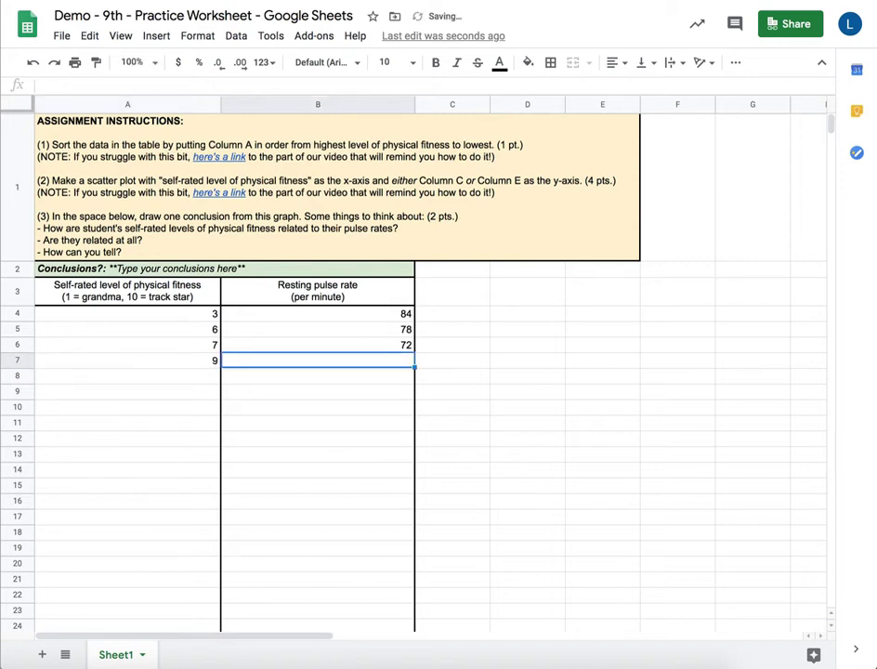
type("66")
key("Return")
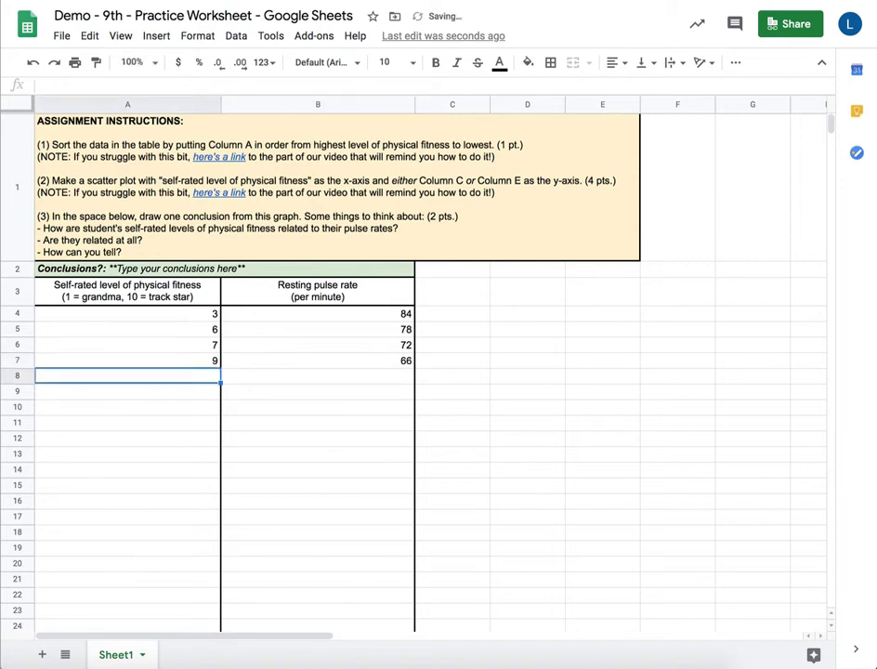
type("2")
key("Tab")
type("90")
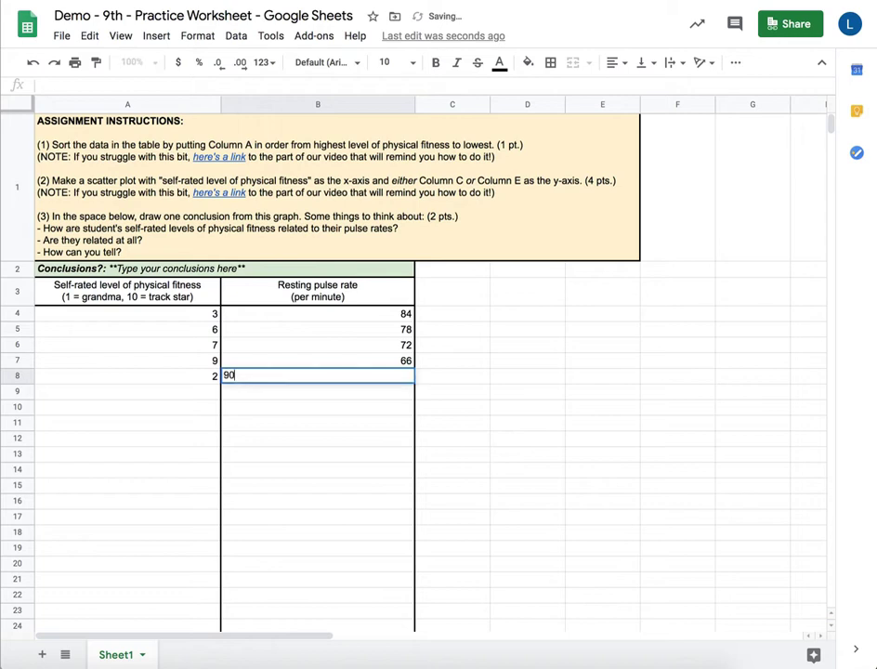
key("Return")
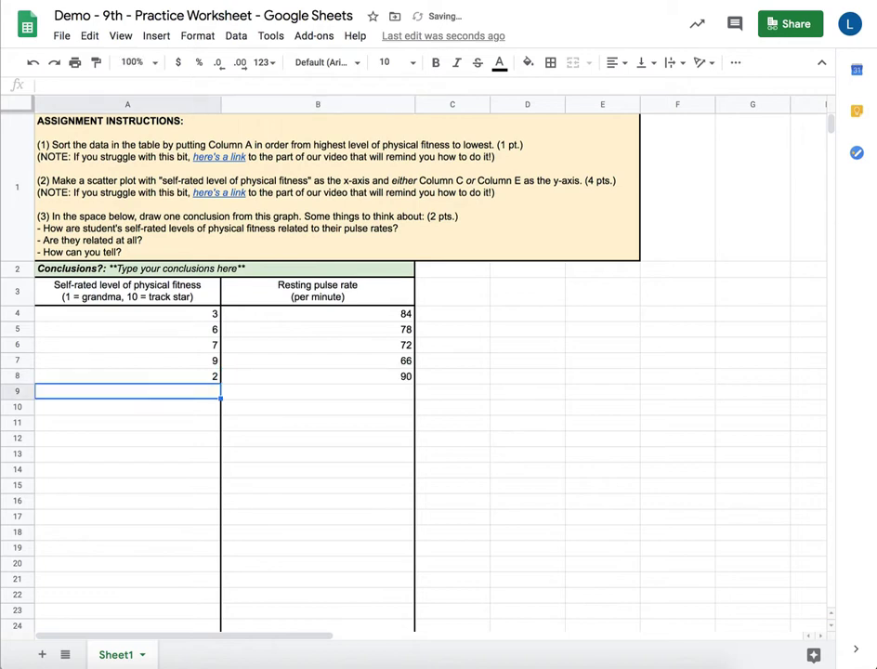
Step: Fill rows 9 and 10 with fitness level 5 and pulse rate 78, and fitness level 4 and pulse rate 81
type("5")
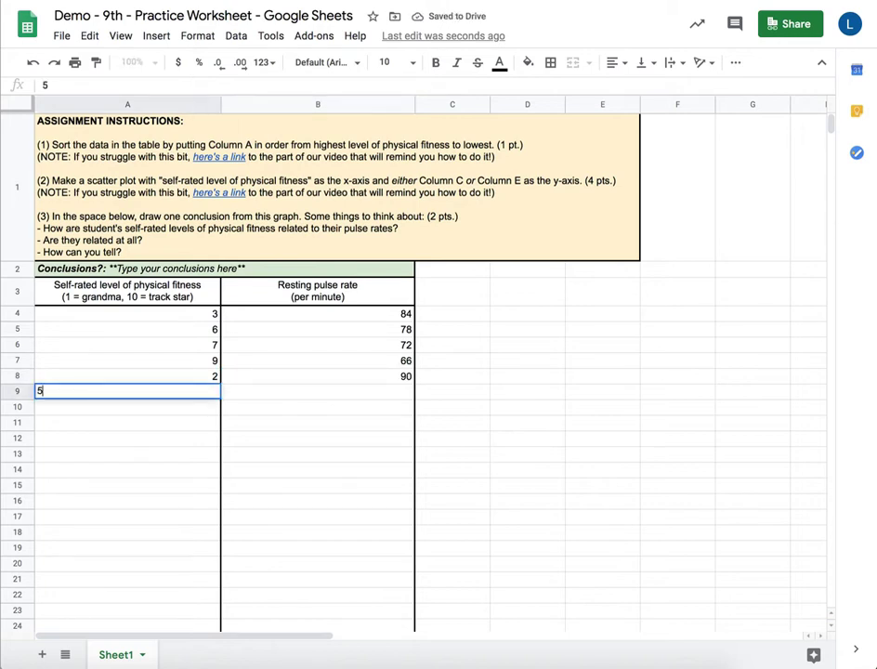
key("Tab")
type("78")
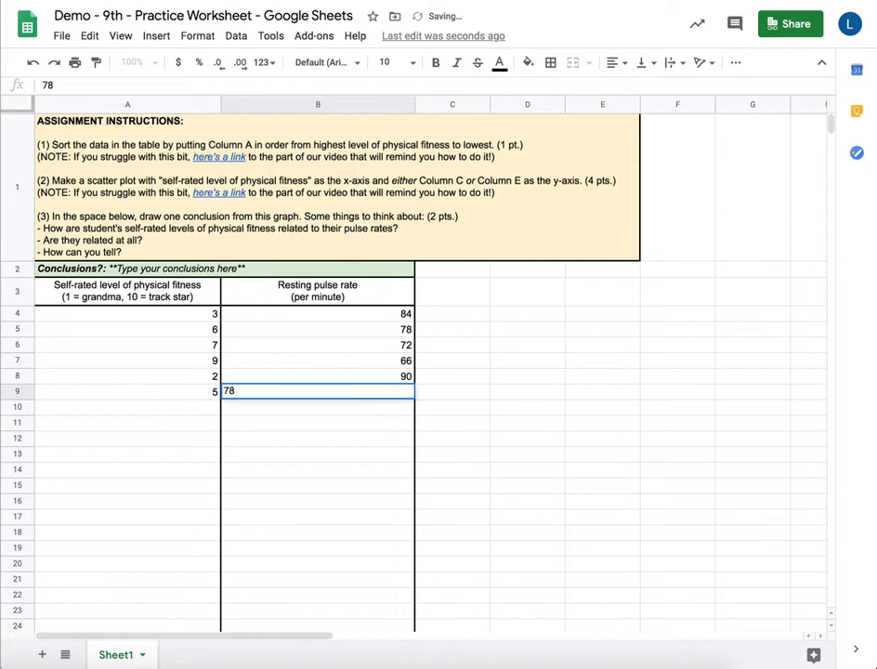
key("Return")
type("4")
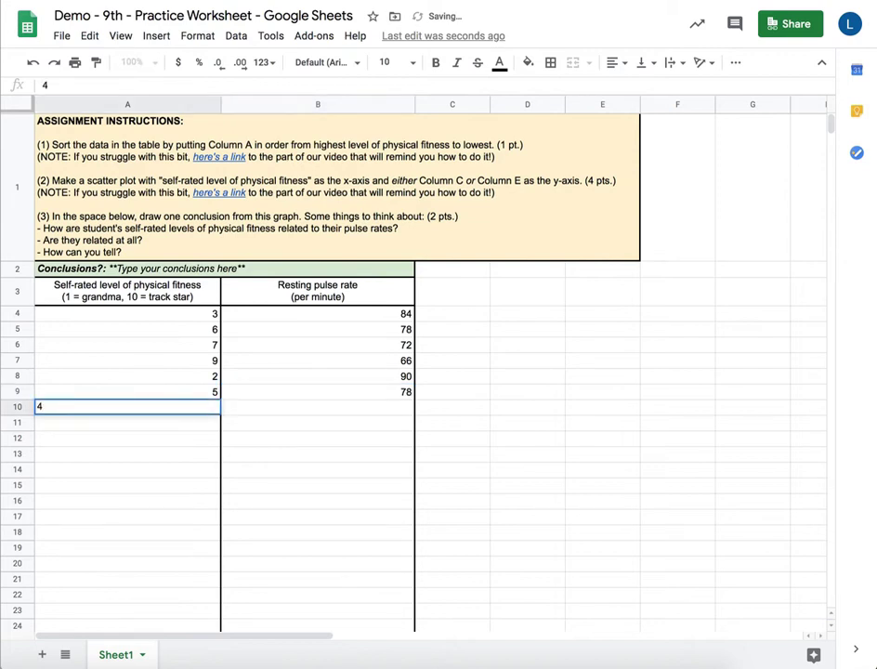
key("Tab")
type("81")
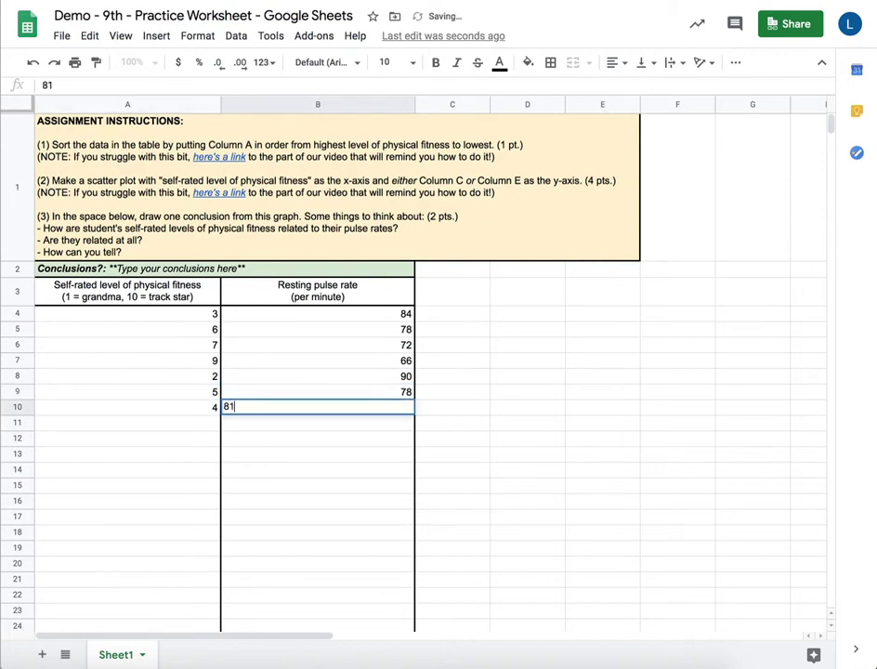
key("Return")
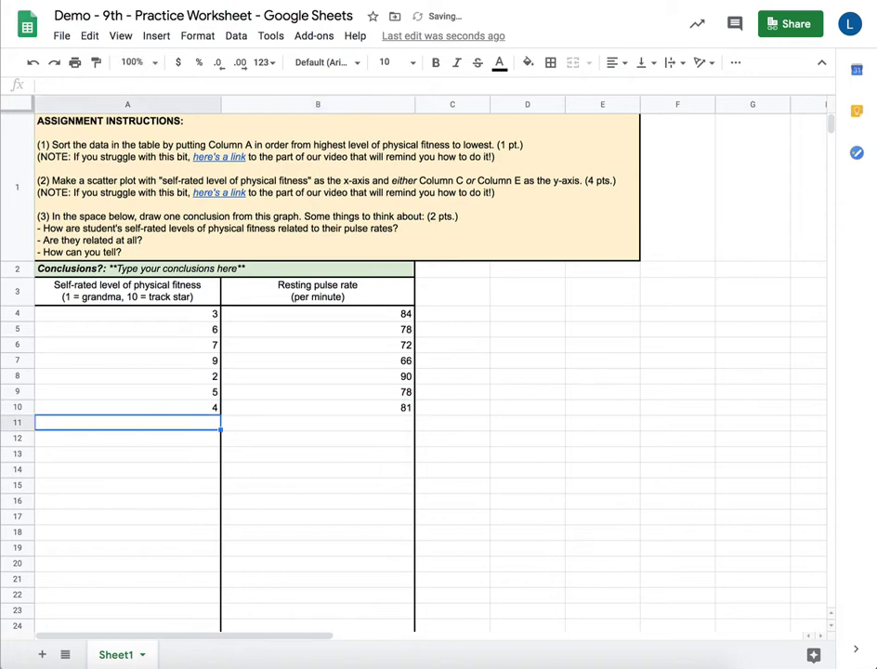
Step: Fill rows 11 and 12 with fitness level 3 and pulse rate 87, and fitness level 10 and pulse rate 60
type("3")
key("Tab")
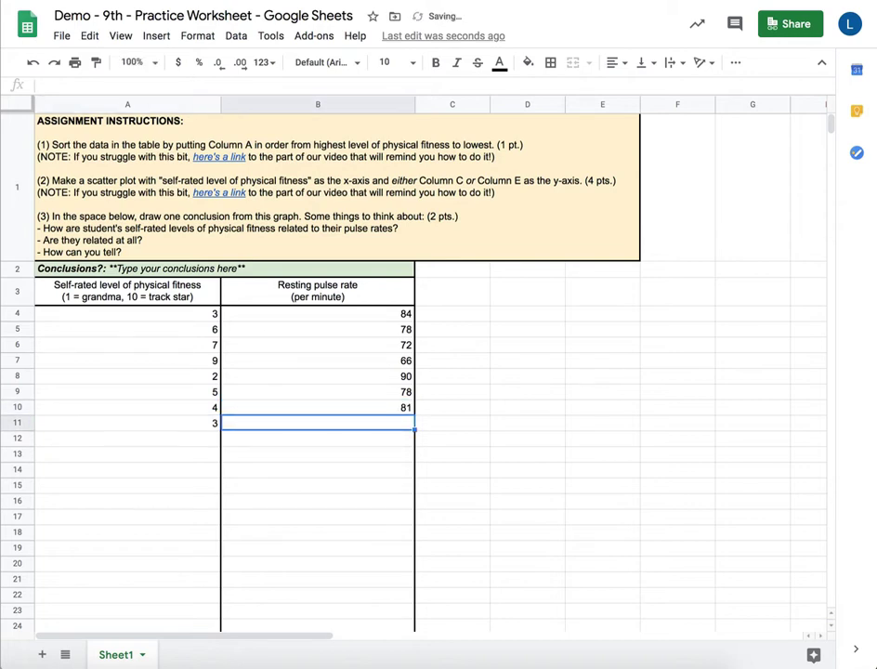
type("87")
key("Return")
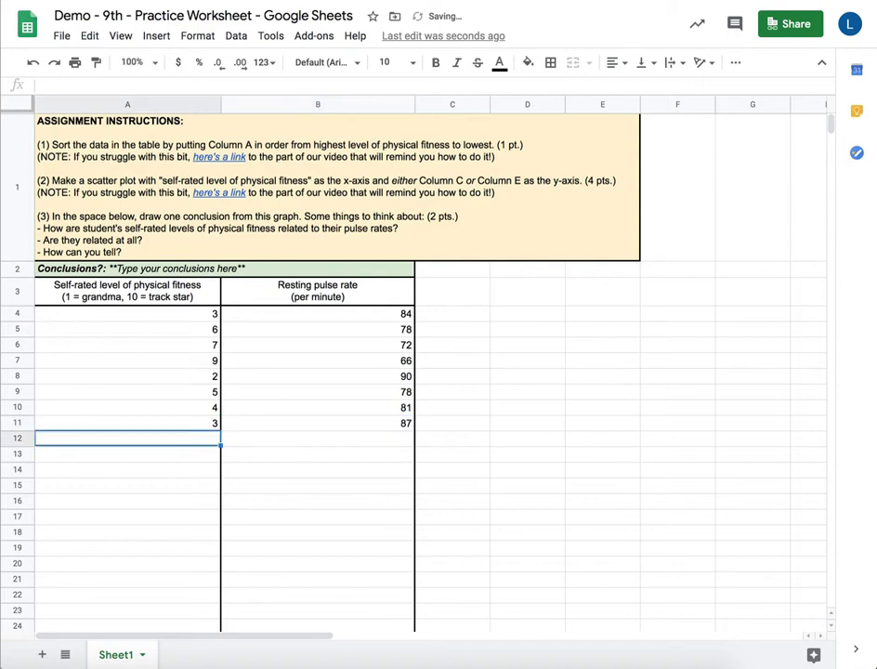
type("10")
key("Tab")
type("60")
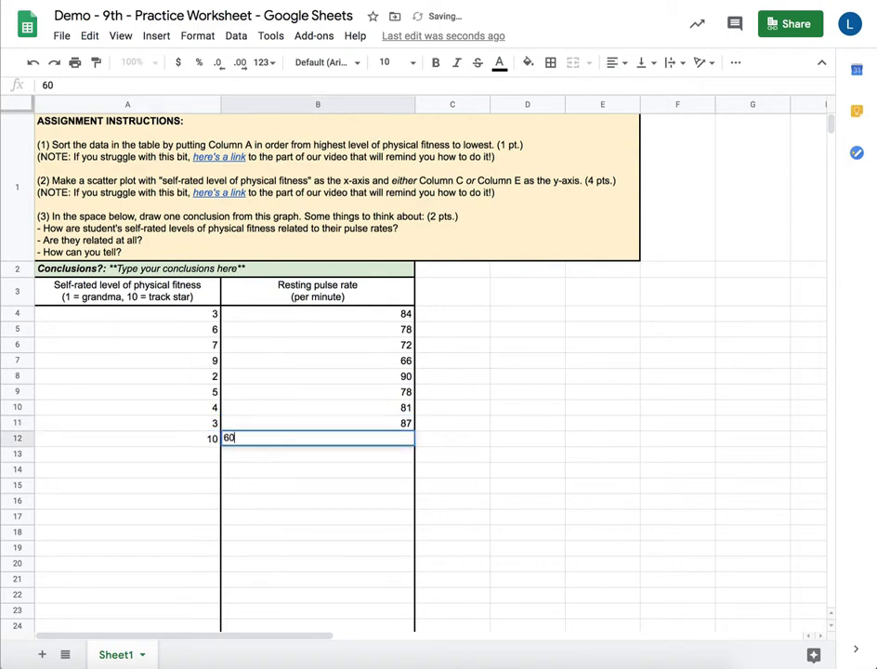
key("Return")
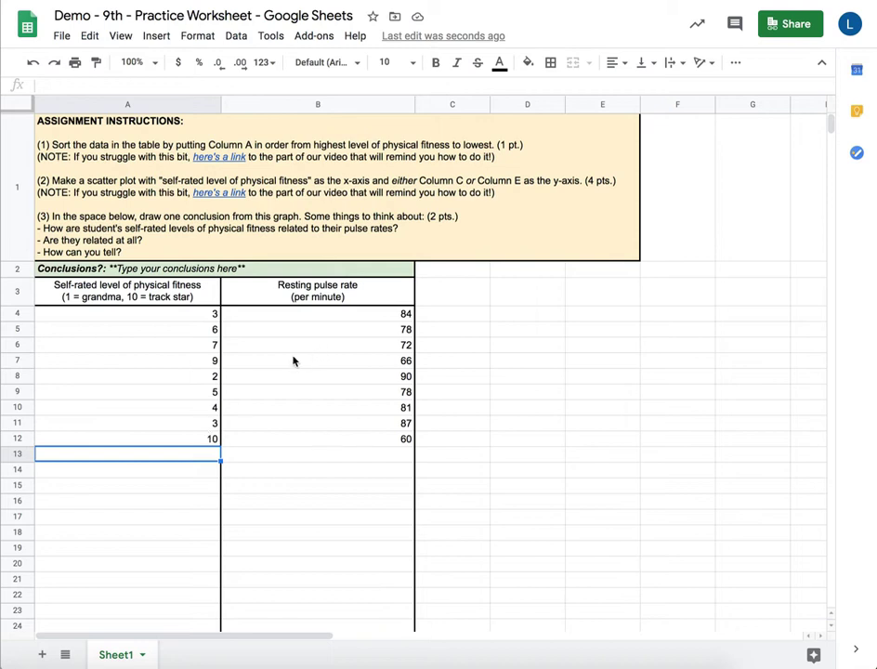
Step: Sort range A3:B12, with a header row, by self-rated level of physical fitness in A → Z order
left_click(128, 296)
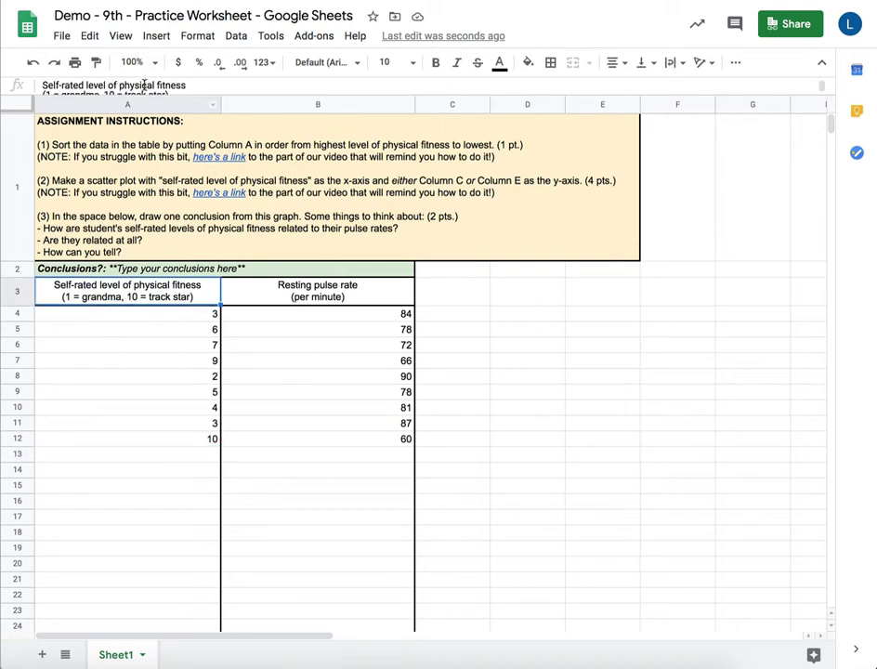
left_click(102, 456)
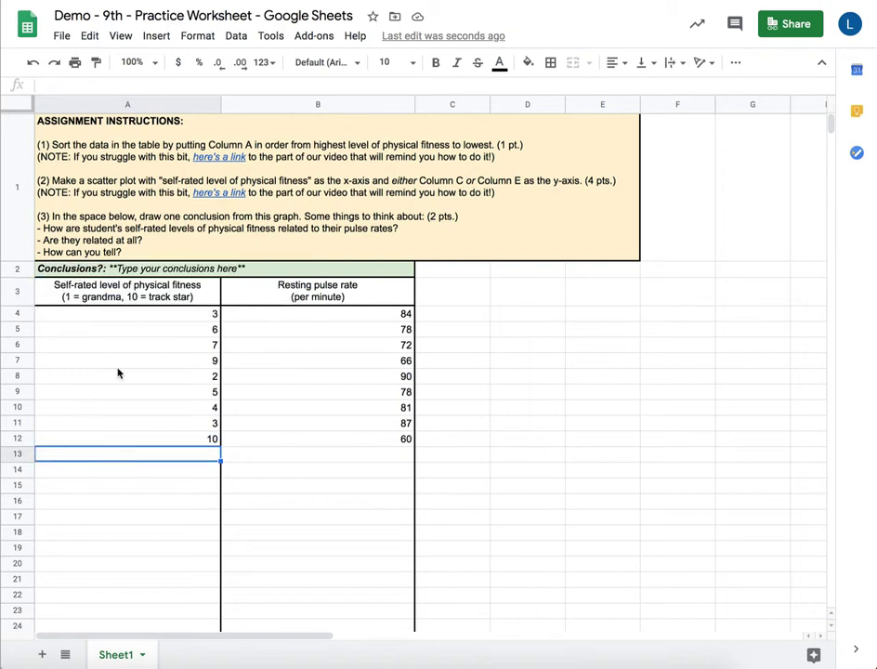
left_click(131, 288)
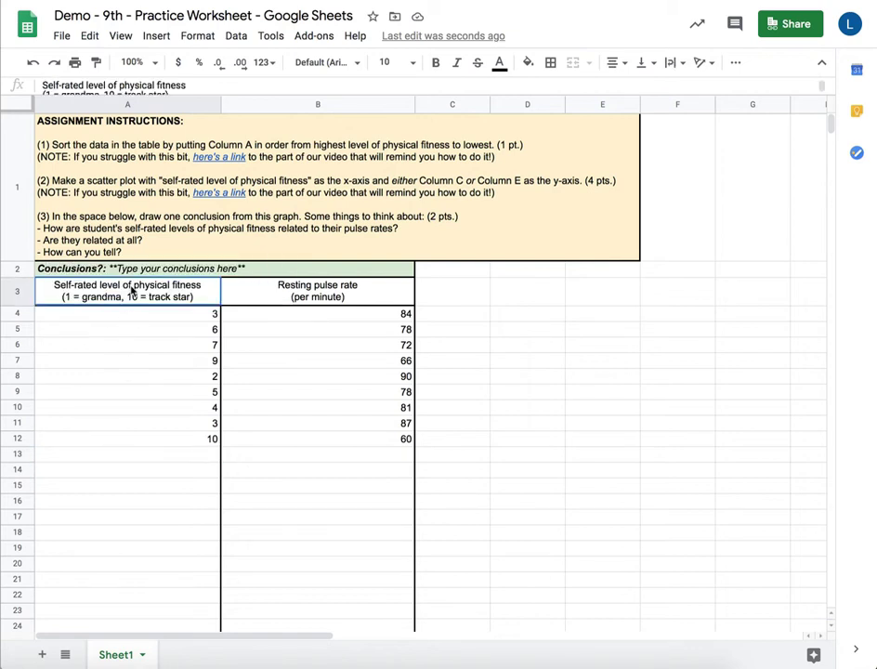
left_click_drag(179, 316, 305, 447)
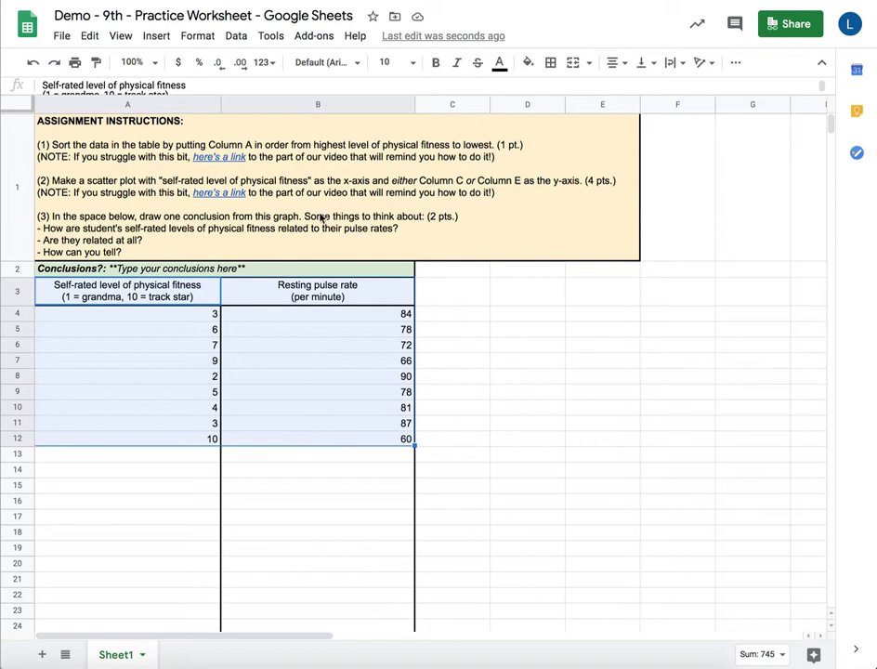
left_click(237, 37)
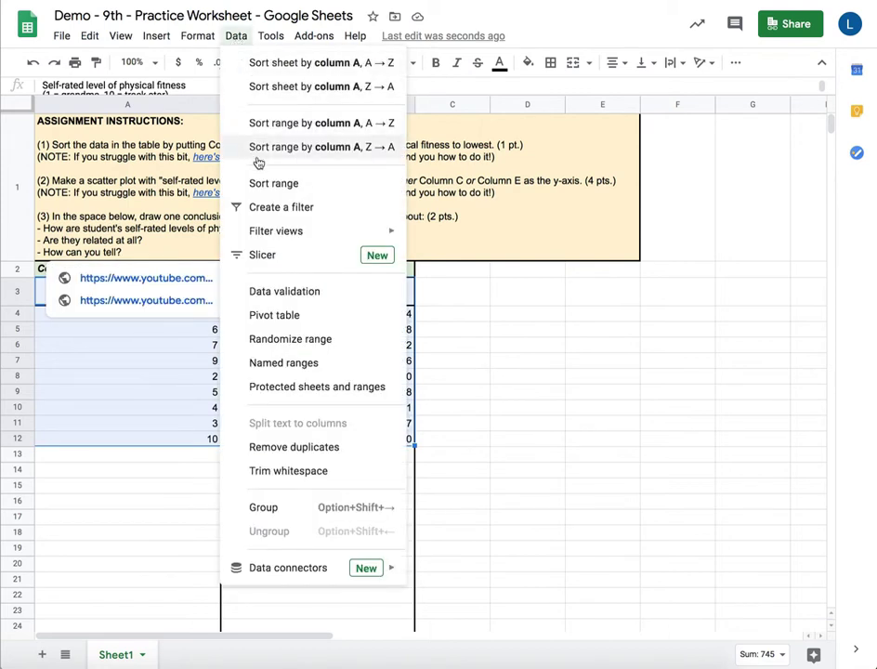
left_click(266, 187)
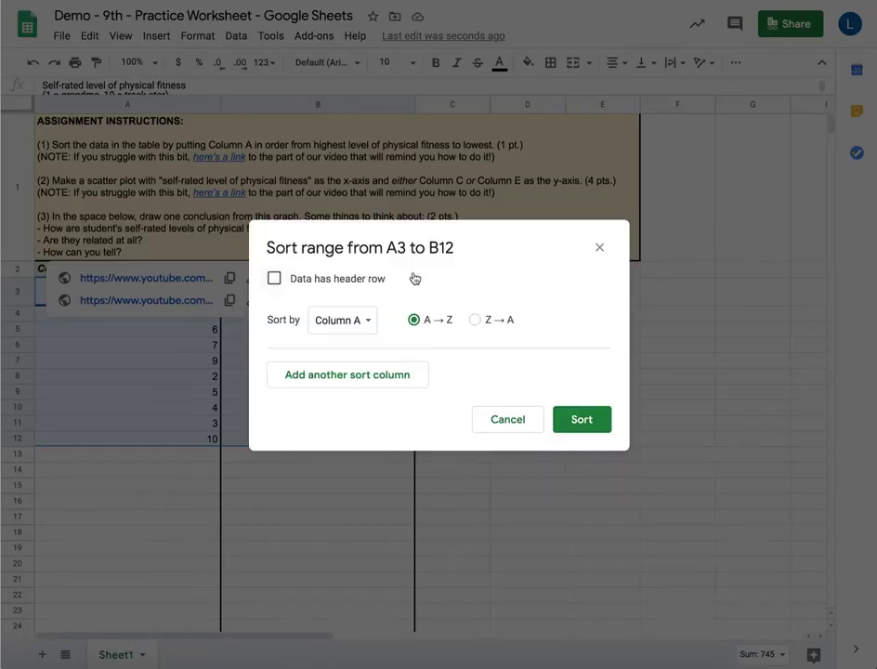
left_click(330, 283)
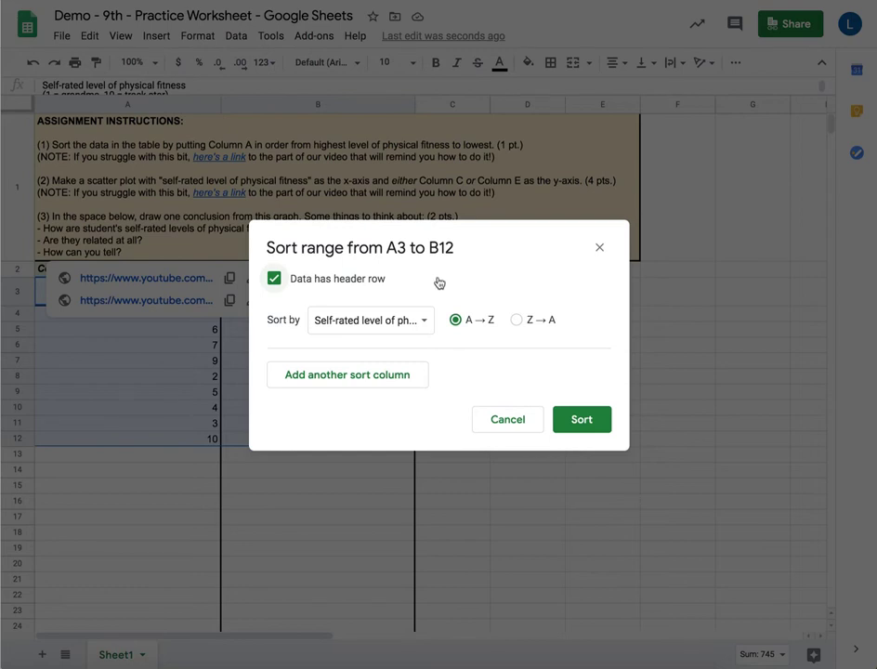
left_click(417, 327)
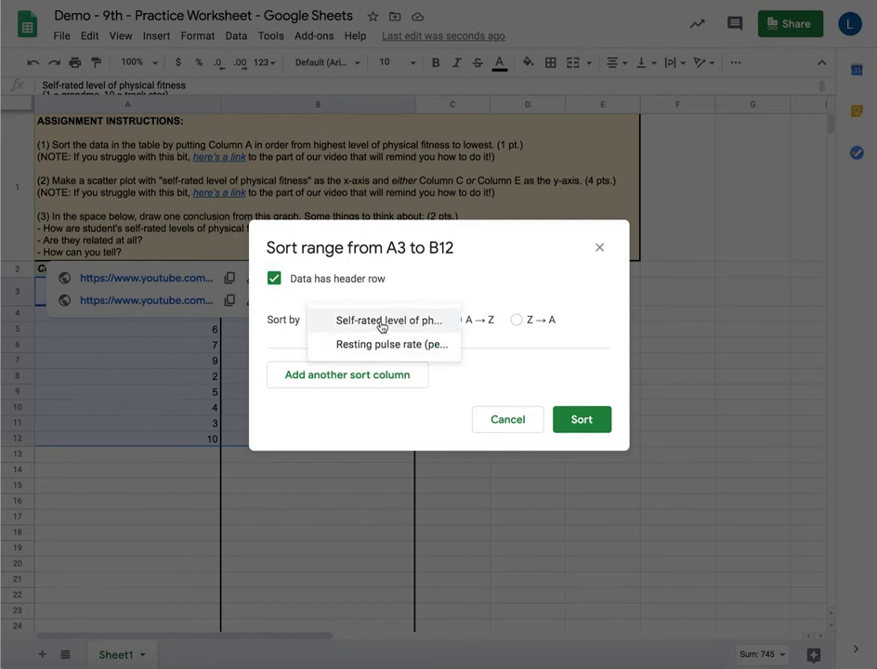
left_click(382, 325)
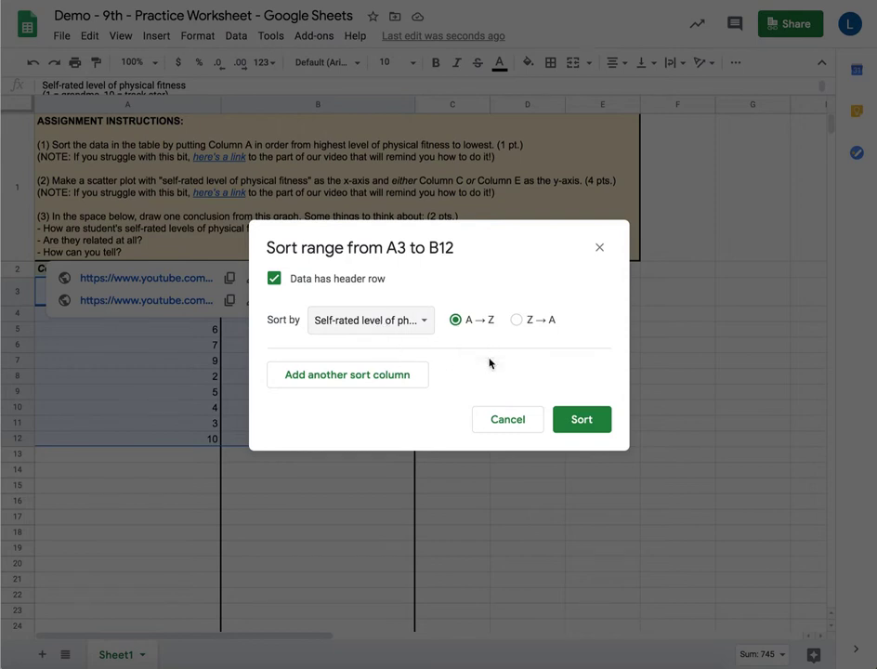
left_click(583, 424)
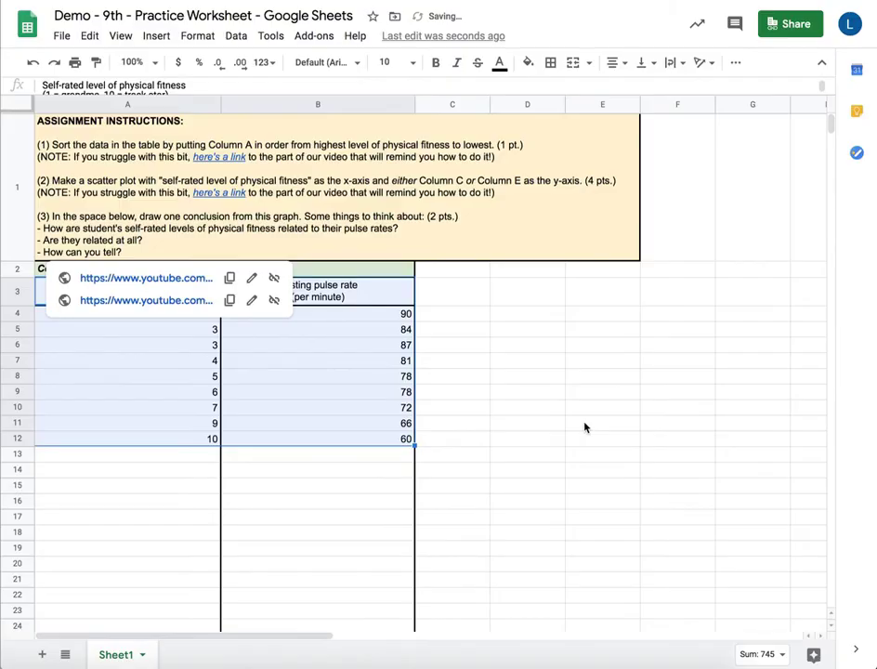
left_click(558, 423)
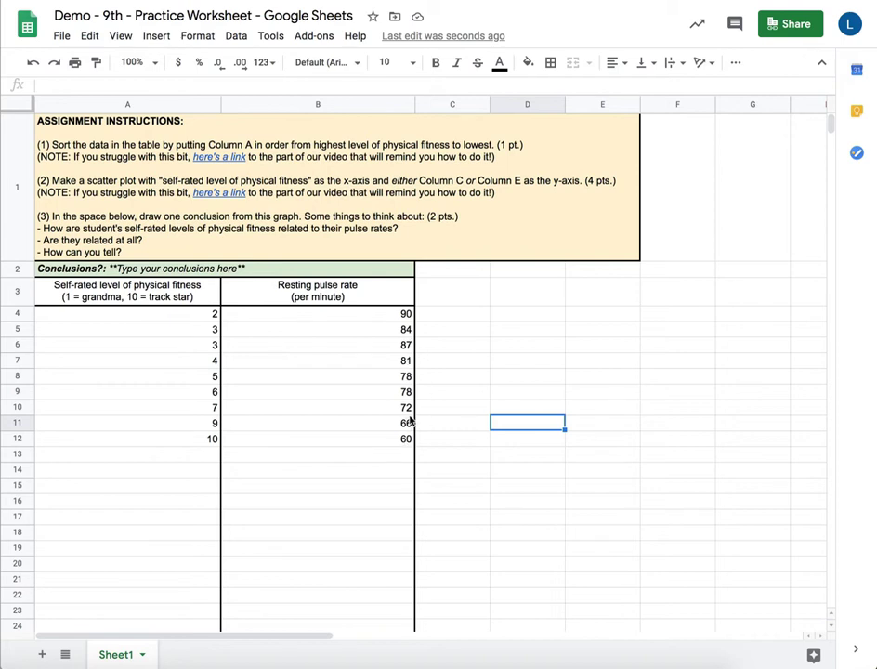
left_click(480, 490)
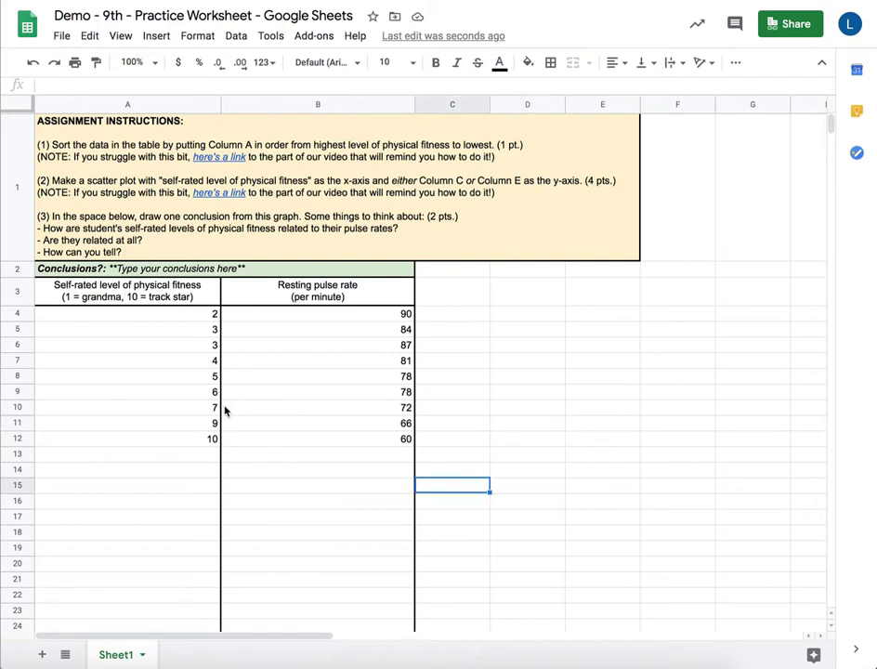
Step: Insert a chart from the sorted fitness levels and pulse rates in A4:B12
left_click(128, 316)
mouse_move(161, 317)
left_mouse_down()
mouse_move(249, 317)
mouse_move(257, 439)
left_mouse_up()
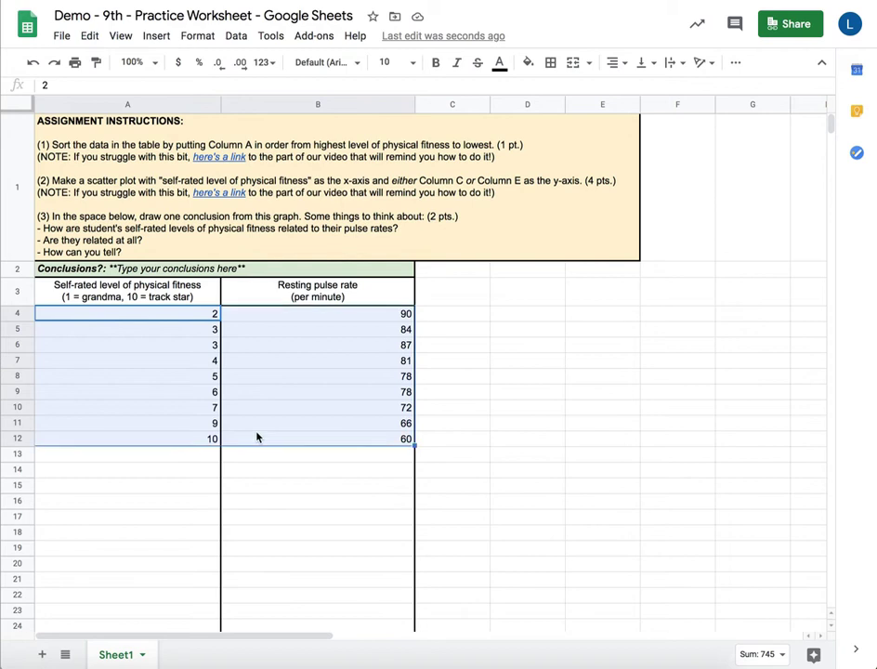
left_click(158, 39)
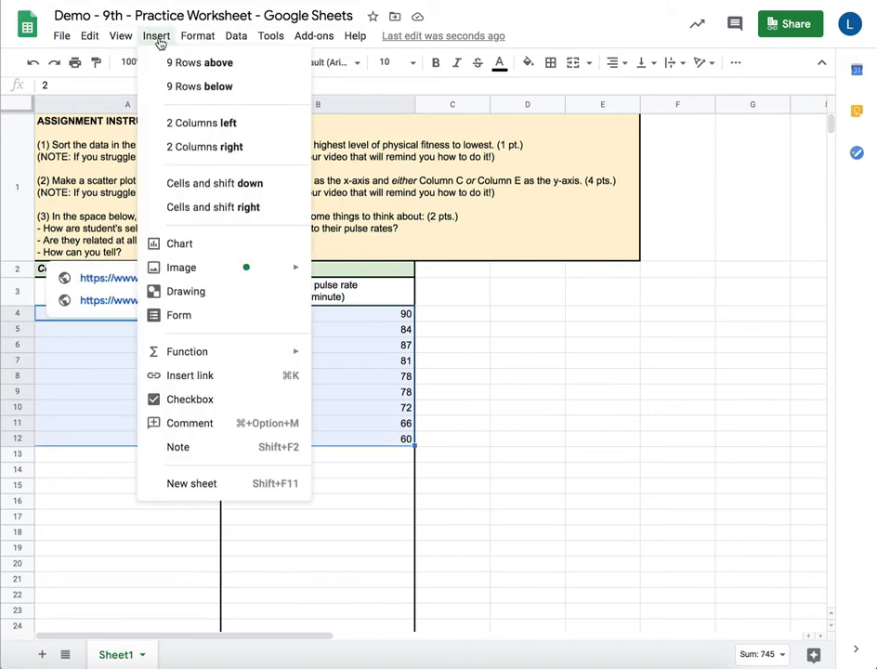
left_click(194, 250)
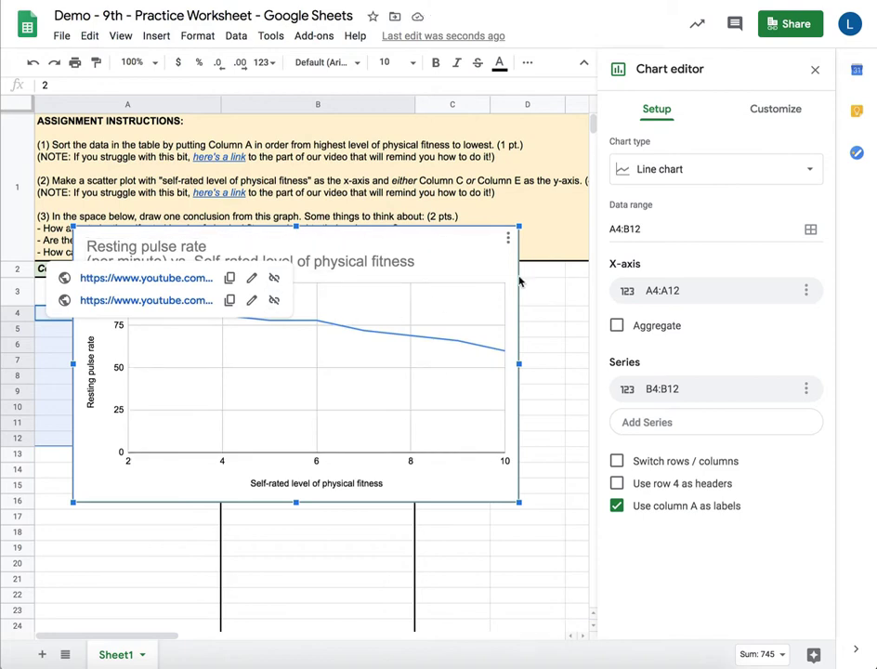
Step: Move the chart below the data so its top edge sits at about row 14, and deselect it
left_click_drag(518, 281, 545, 356)
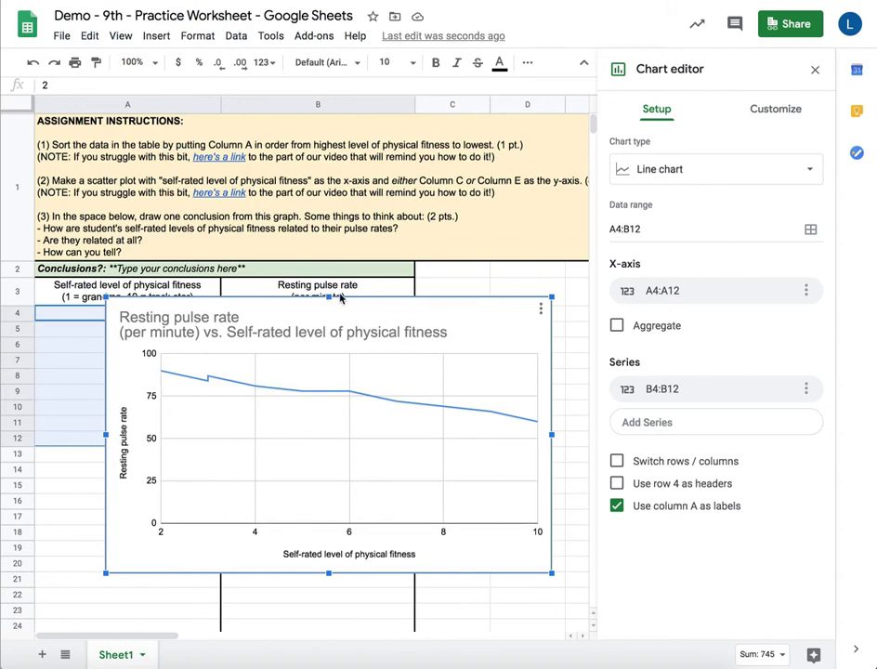
scroll(499, 246, "down", 2)
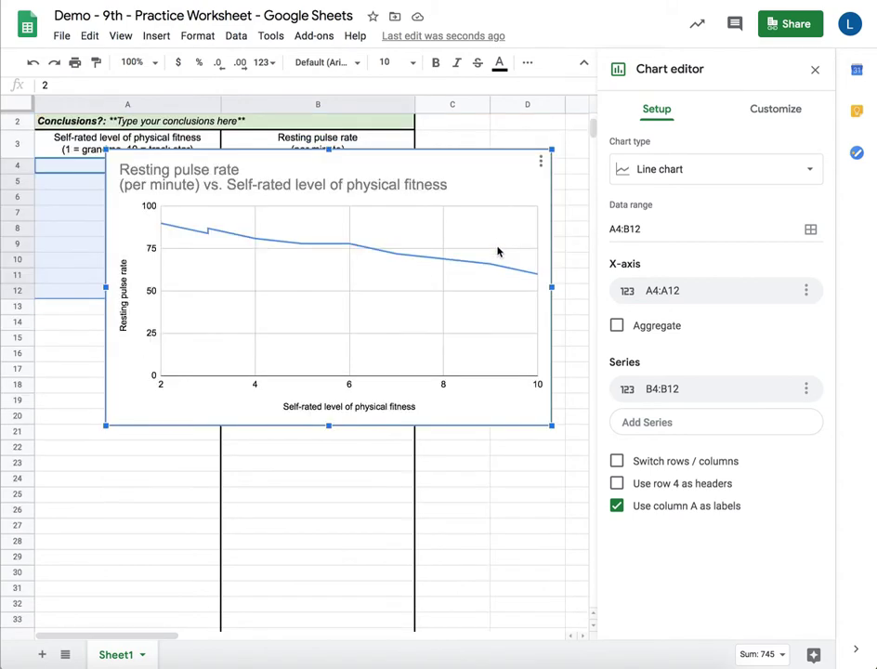
left_click_drag(494, 162, 478, 327)
left_click(129, 246)
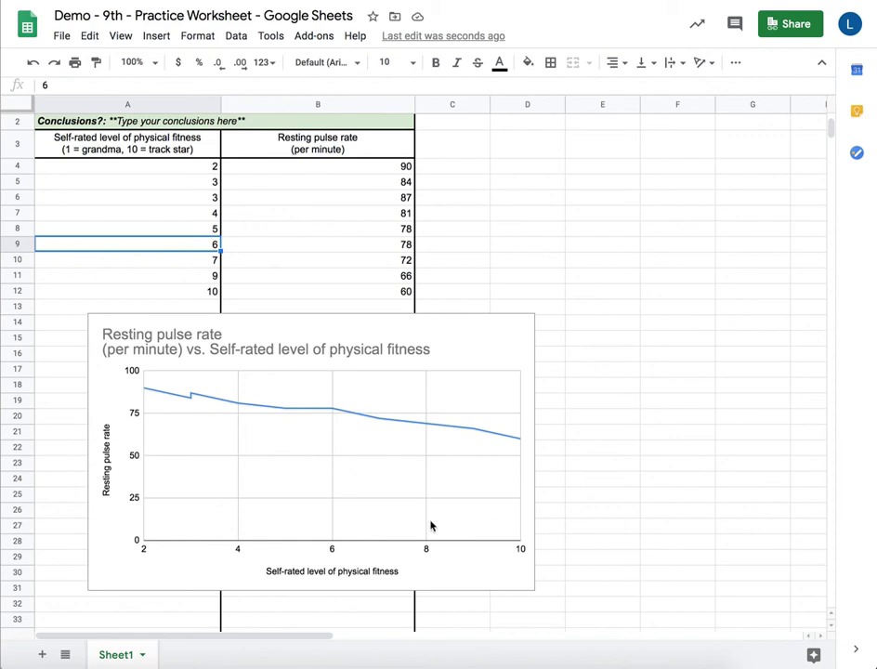
Step: Set the chart's horizontal axis minimum to 0 and maximum to 10
left_click(330, 550)
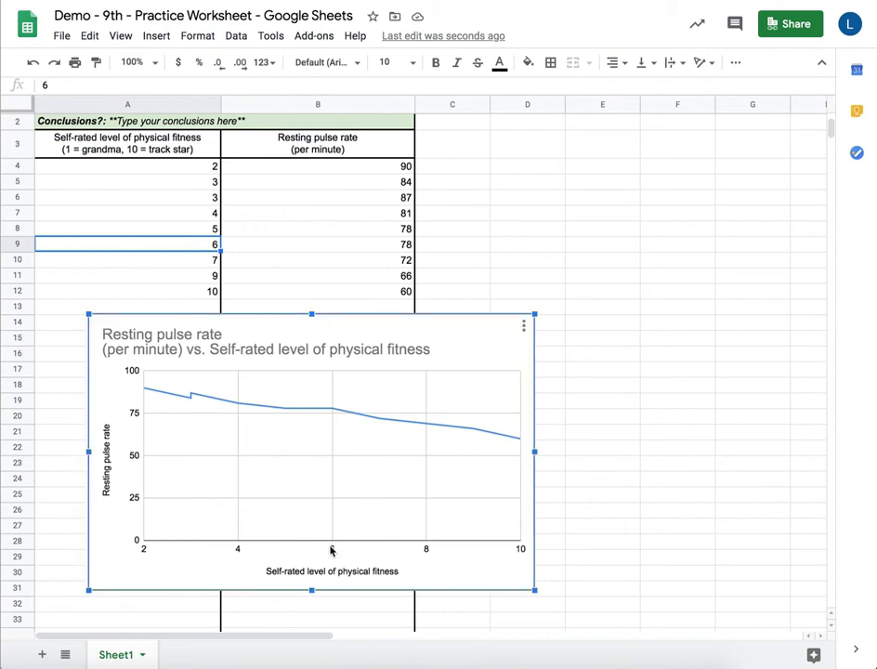
double_click(464, 338)
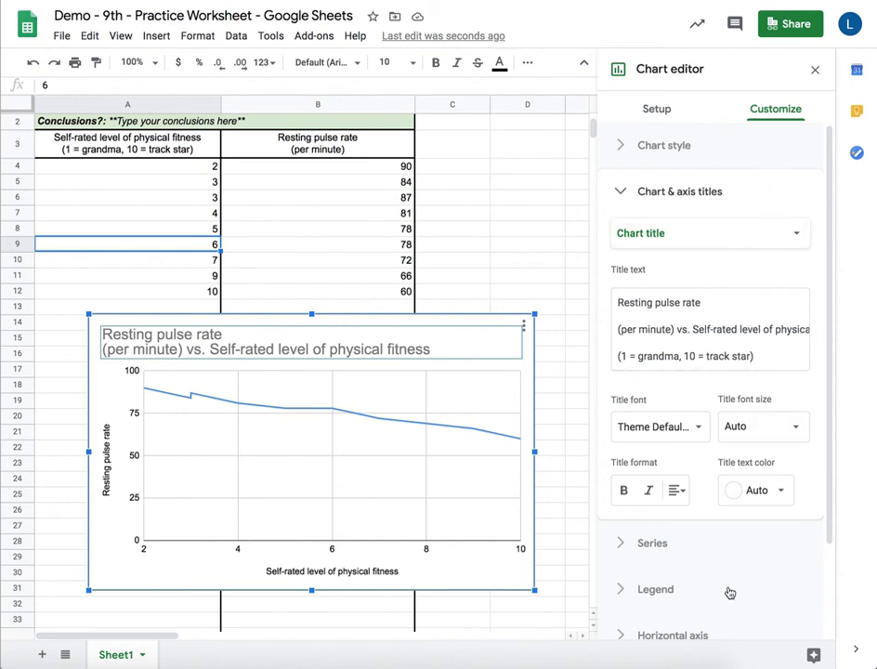
left_click(431, 552)
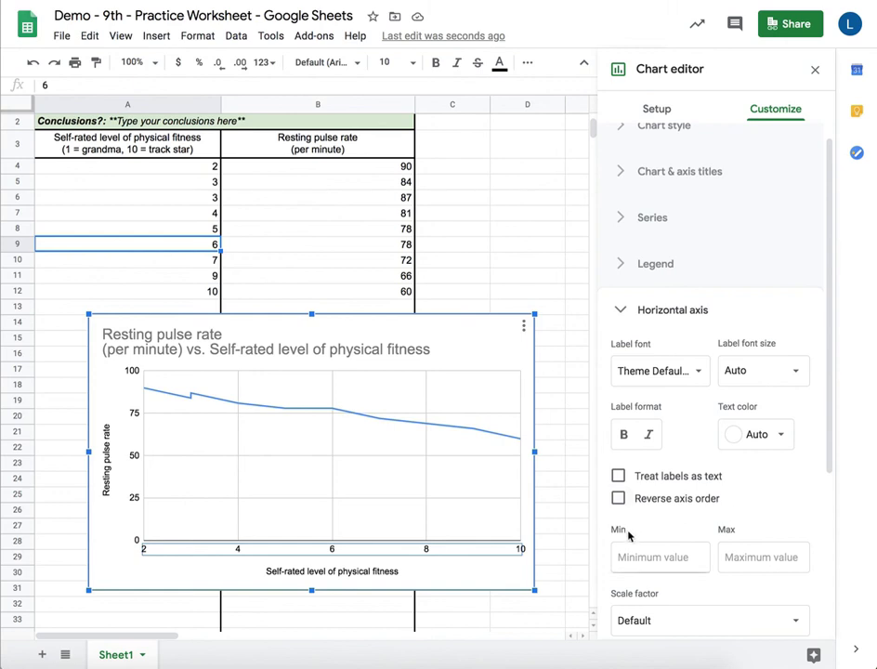
left_click(657, 557)
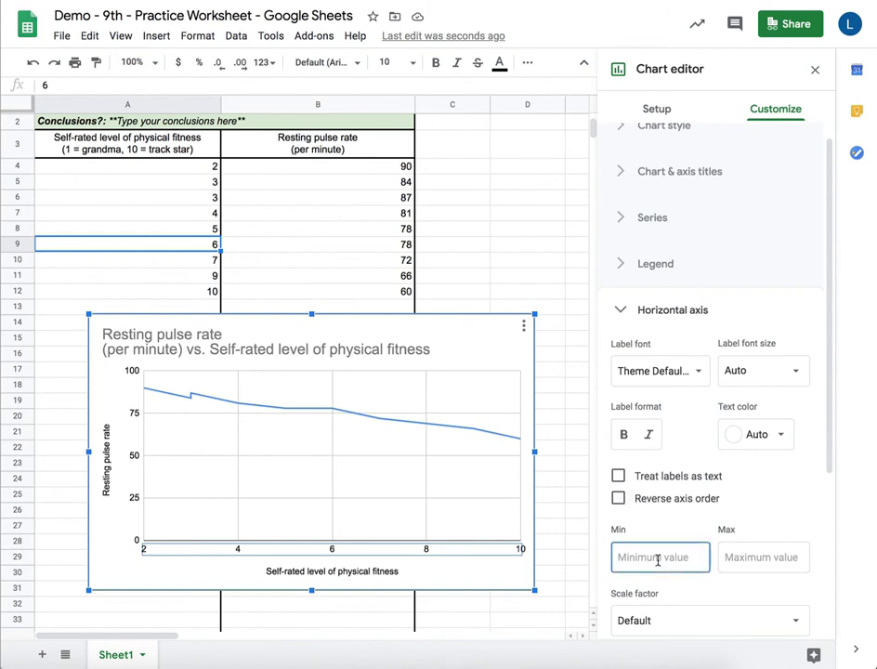
type("0")
left_click(766, 556)
type("10")
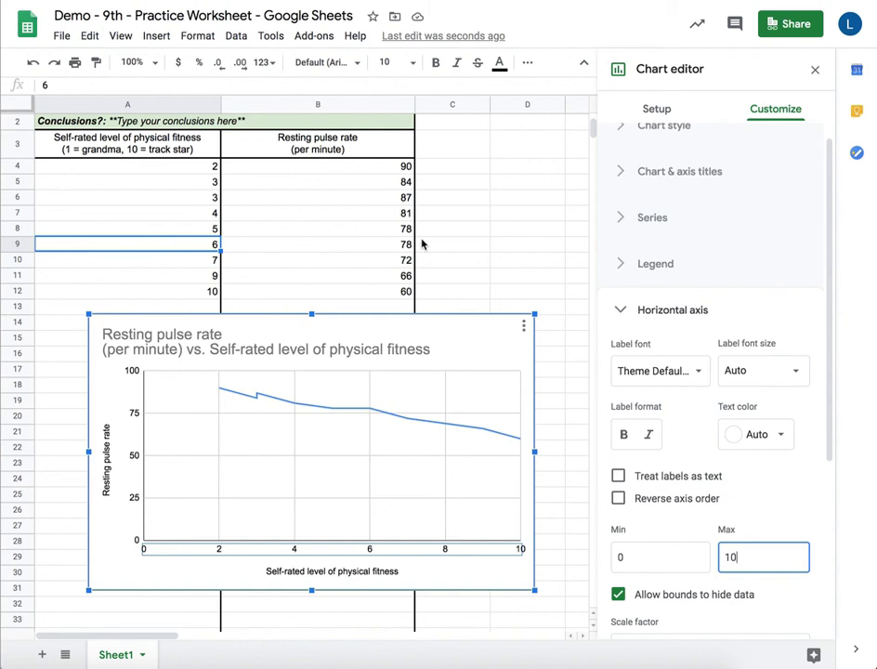
Step: Center-align the chart title above the plot
left_click(270, 351)
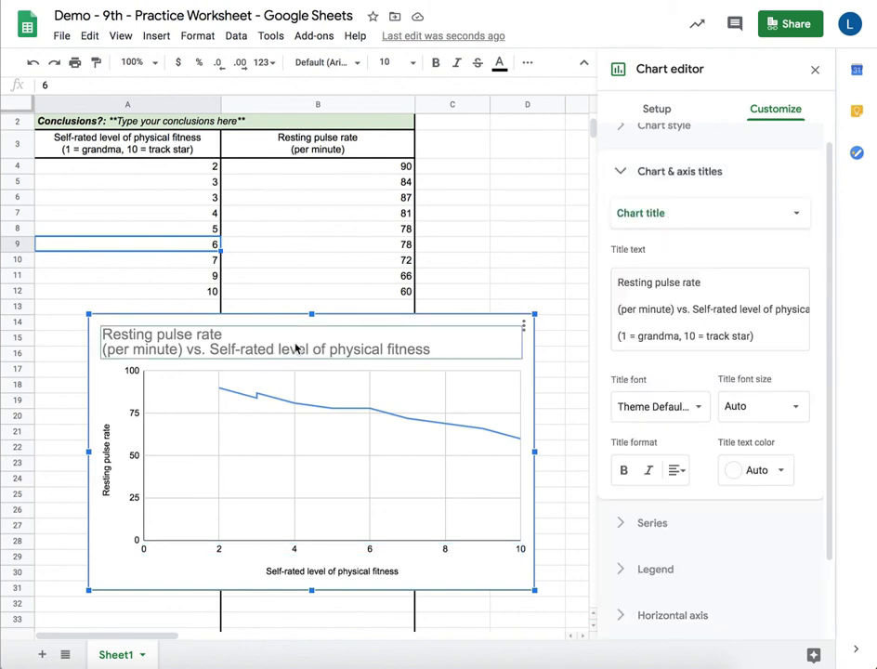
key("ctrl+a")
left_click(343, 350)
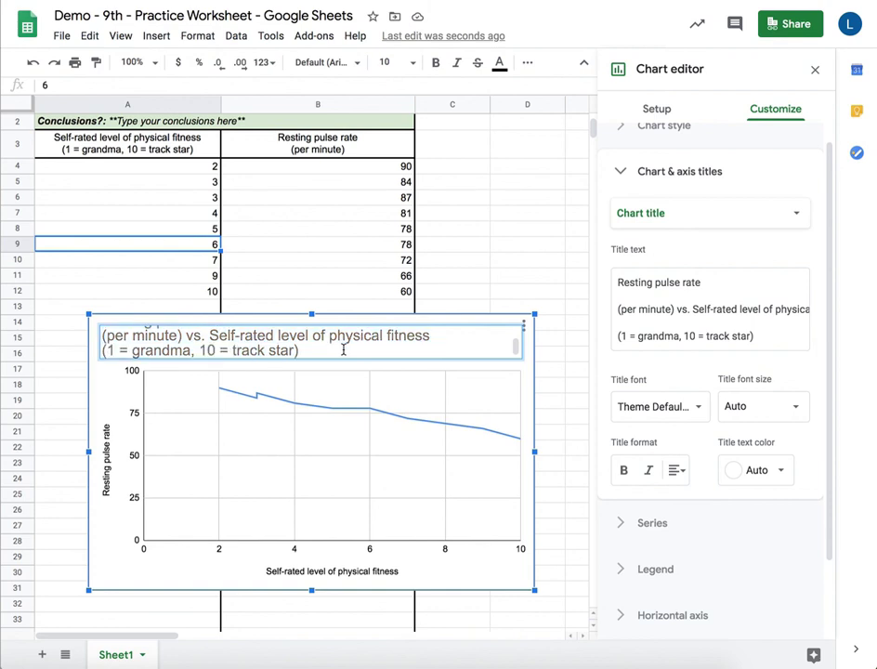
left_click(679, 475)
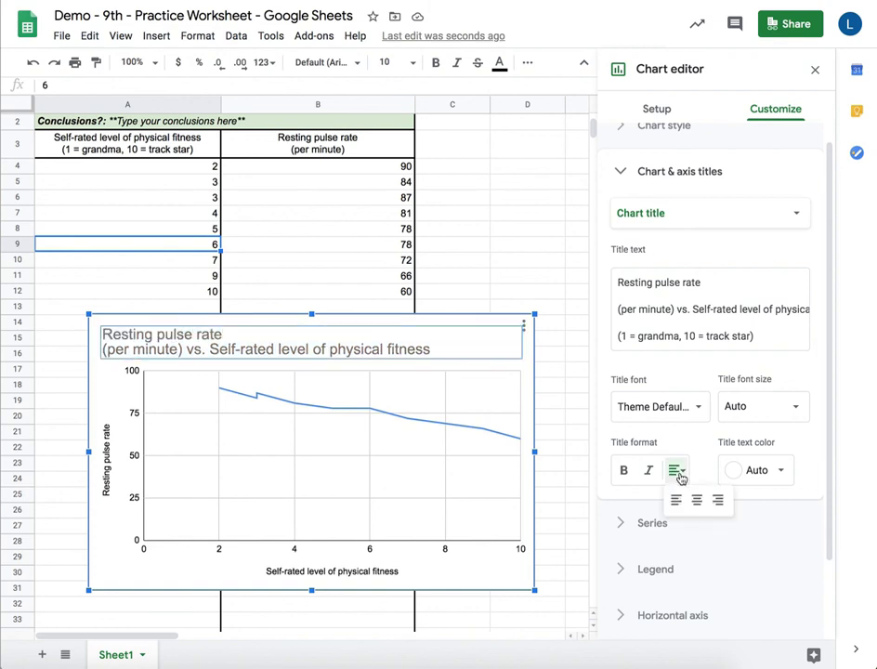
left_click(697, 499)
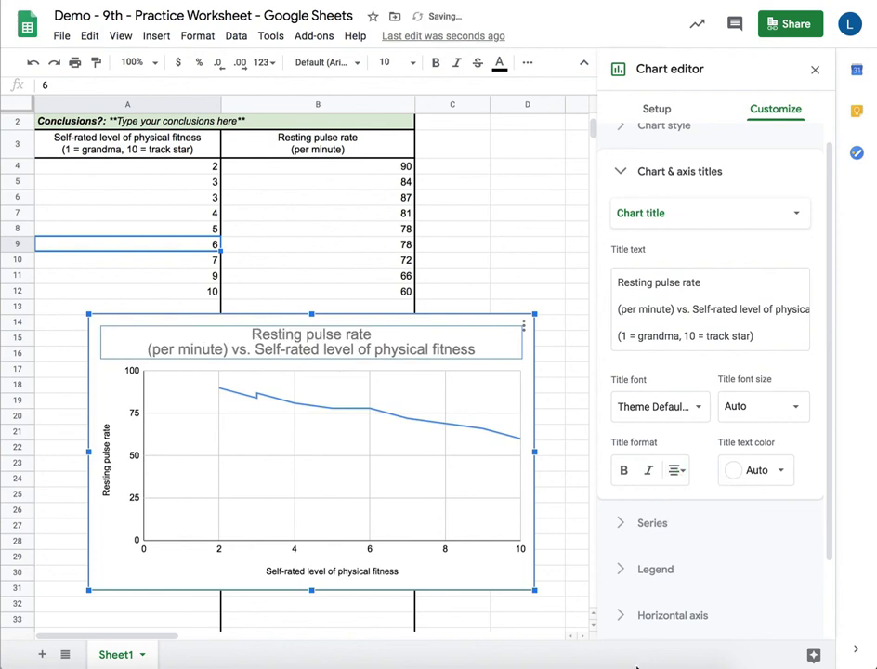
Step: Enlarge the chart slightly from its upper-right corner and reposition it just below the data, with its top edge in row 14
left_click(108, 458)
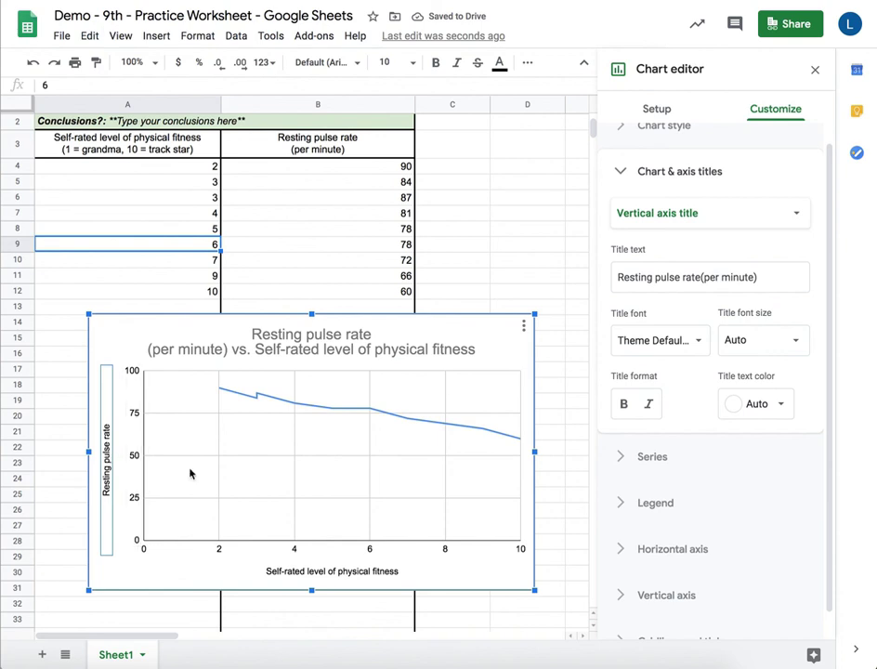
left_click_drag(534, 313, 547, 301)
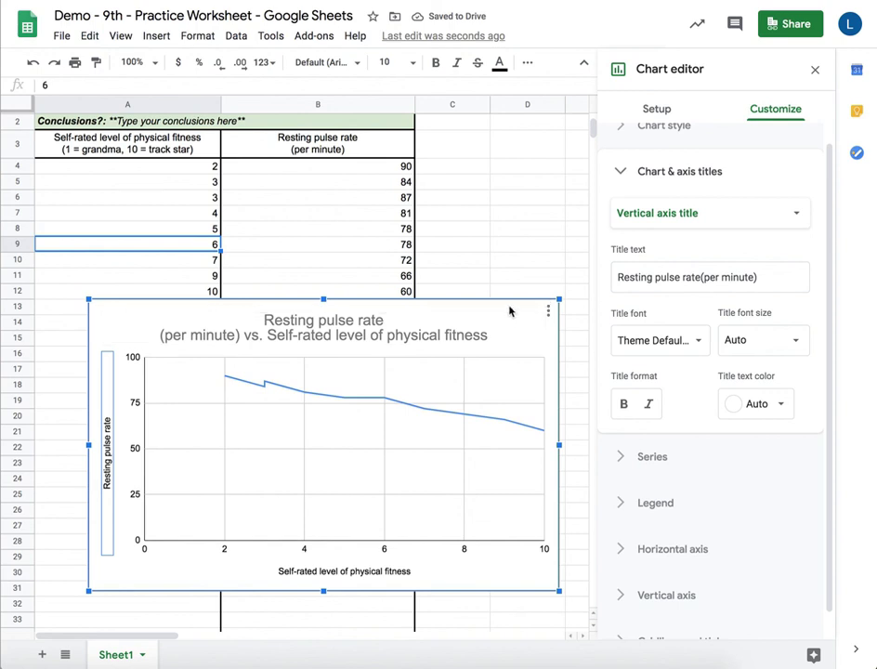
left_click_drag(509, 310, 496, 334)
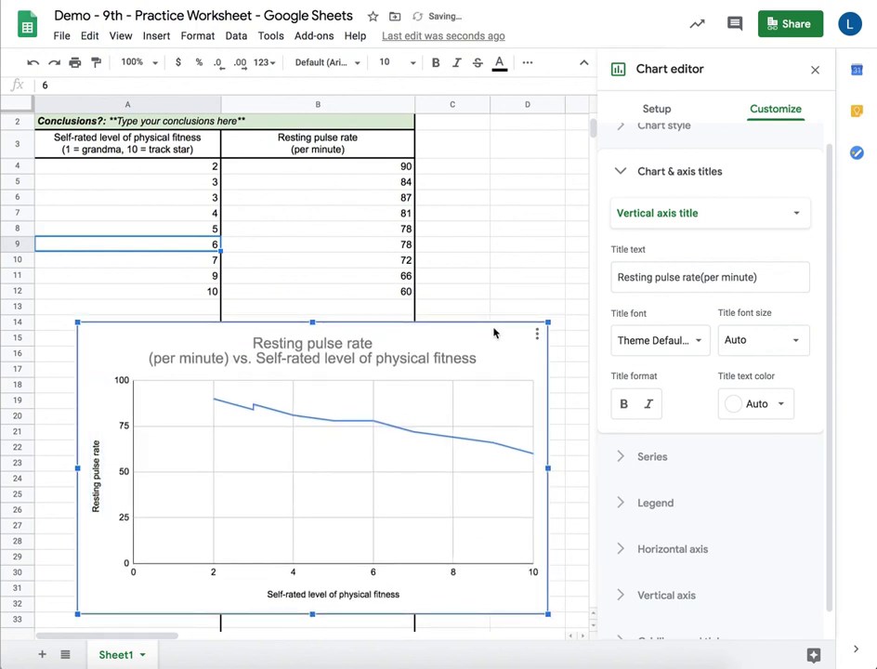